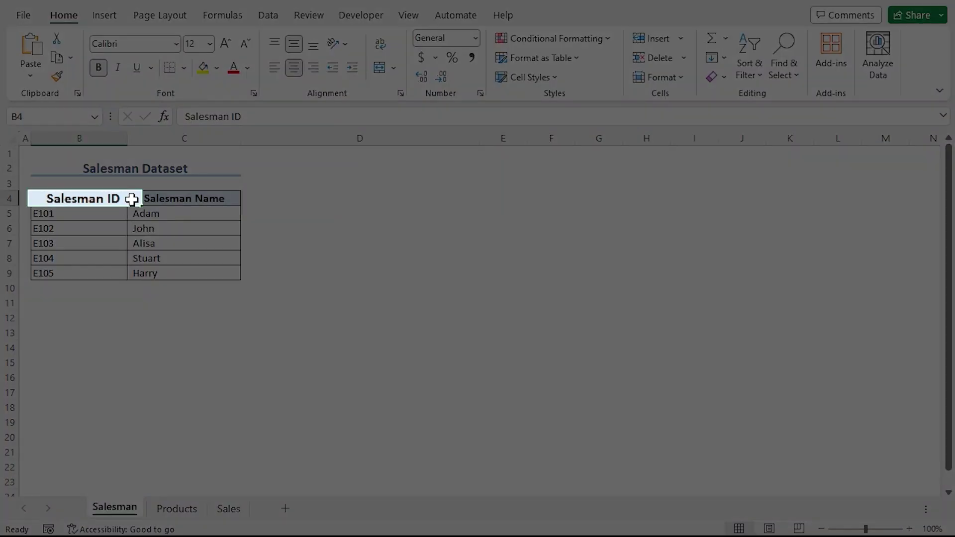
Examine the column headers of the datasets on the Salesman, Products and Sales sheets.
{"action": "left_click", "coordinate": [241, 196]}
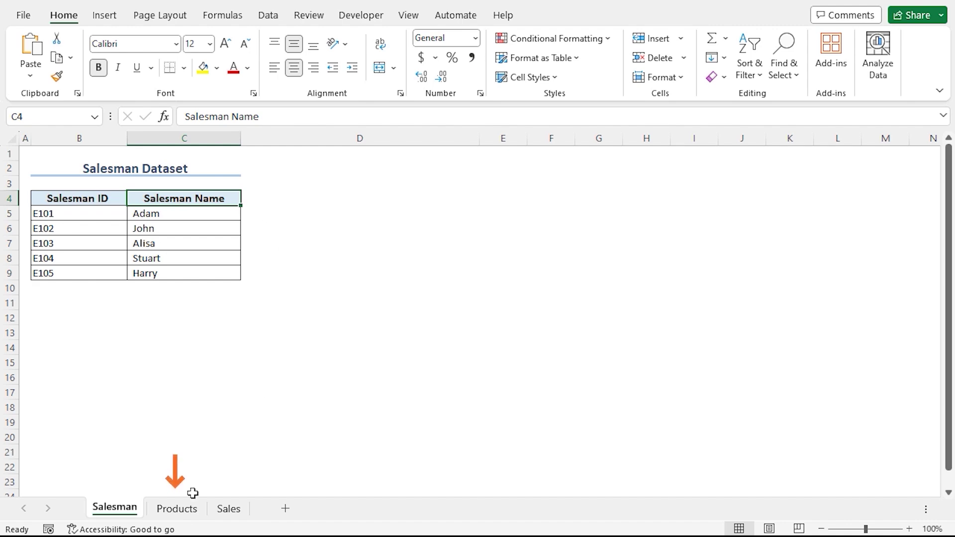
{"action": "left_click", "coordinate": [183, 508]}
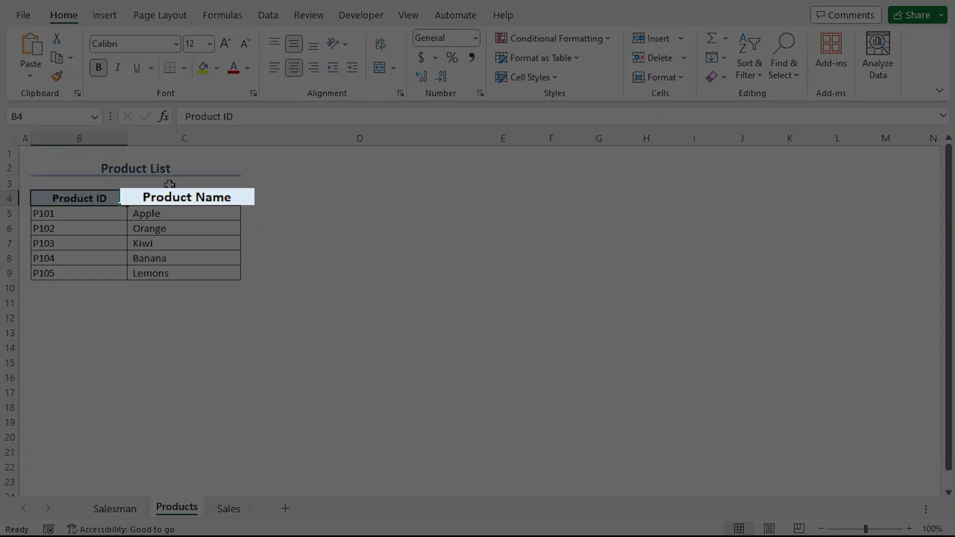
{"action": "left_click", "coordinate": [236, 198]}
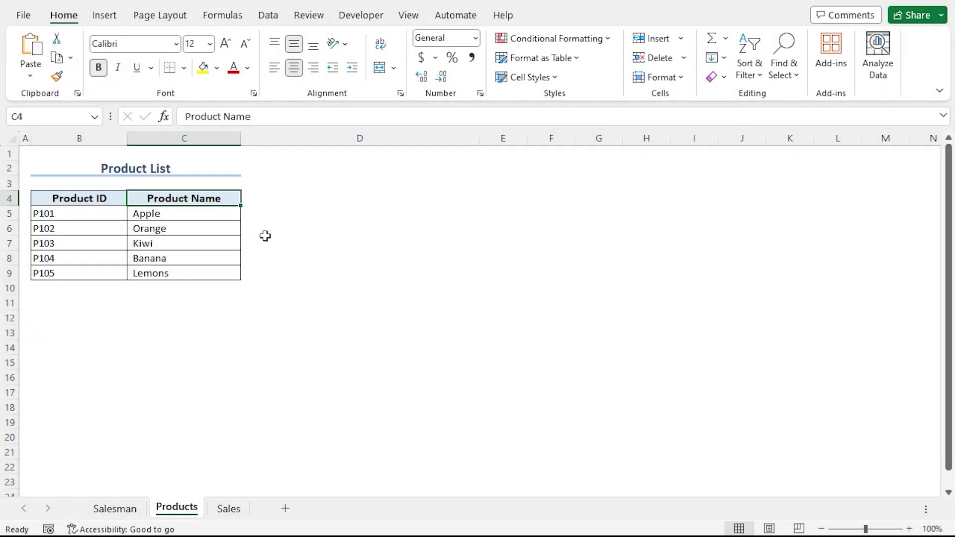
{"action": "left_click", "coordinate": [229, 509]}
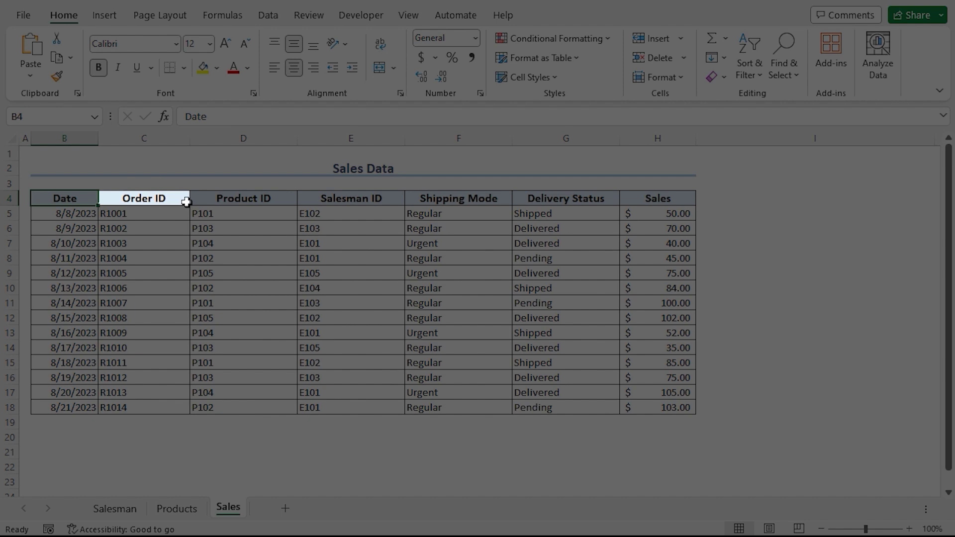
{"action": "left_click", "coordinate": [186, 201]}
{"action": "left_click", "coordinate": [282, 197]}
{"action": "left_click", "coordinate": [392, 197]}
{"action": "left_click", "coordinate": [507, 197]}
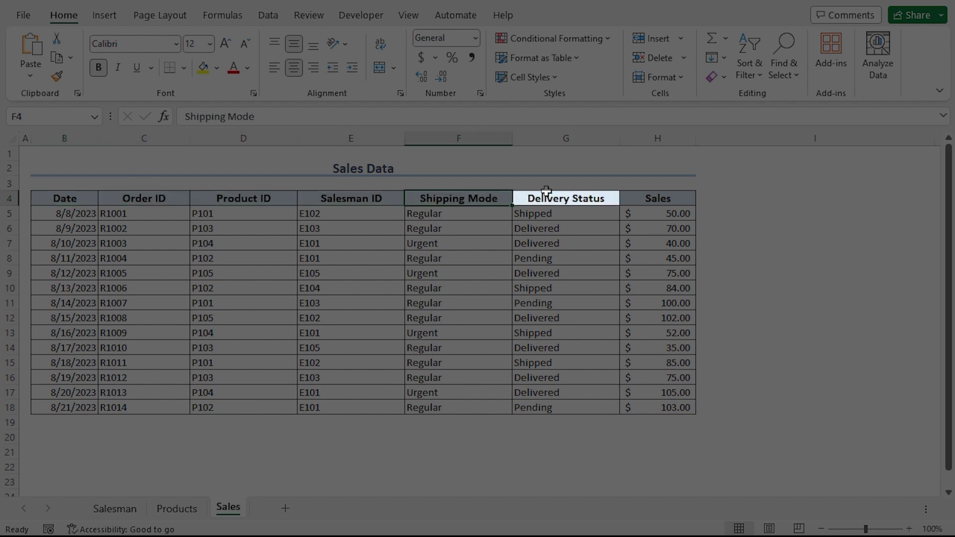
{"action": "left_click", "coordinate": [616, 197]}
{"action": "left_click", "coordinate": [690, 198]}
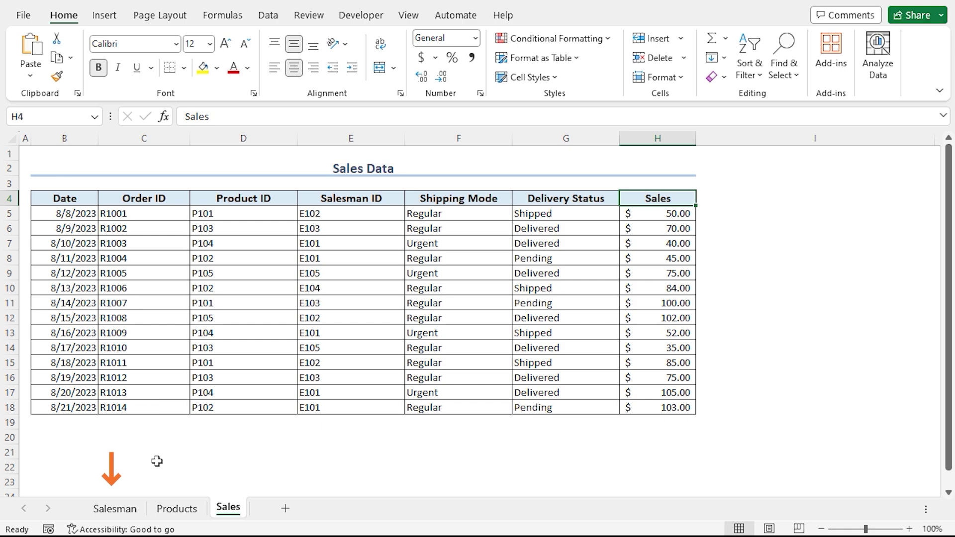
Convert the salesman dataset in B4:C9 on the Salesman sheet into a table with headers.
{"action": "left_click", "coordinate": [128, 510]}
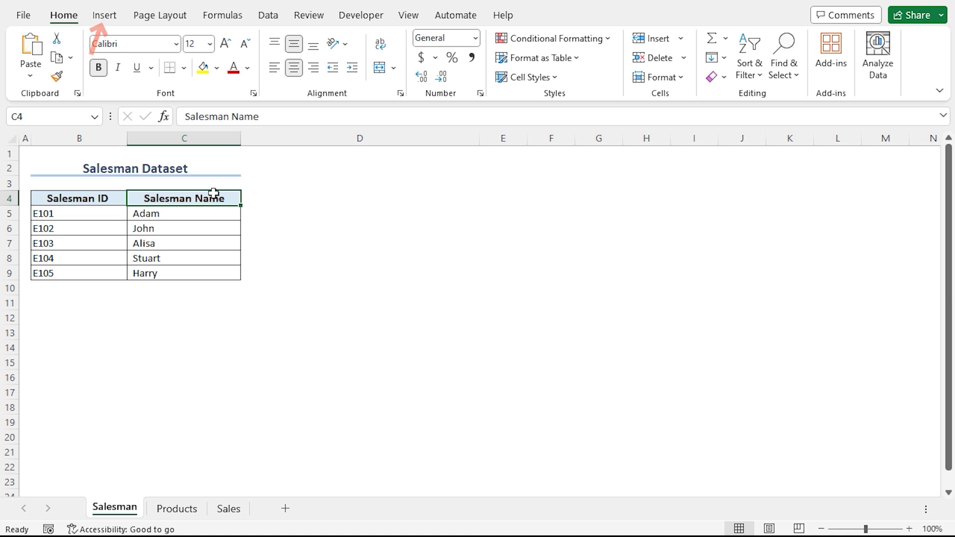
{"action": "left_click", "coordinate": [108, 11]}
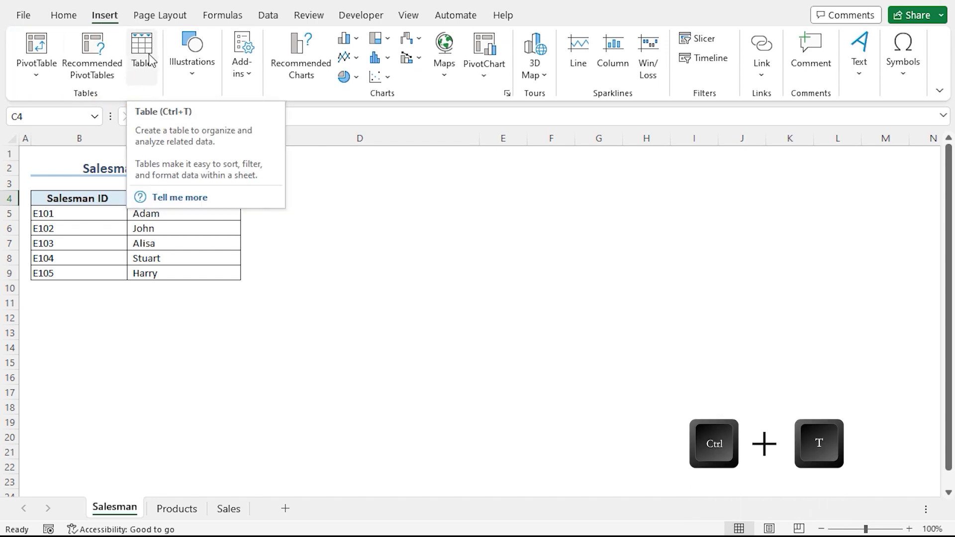
{"action": "key", "text": "ctrl+t"}
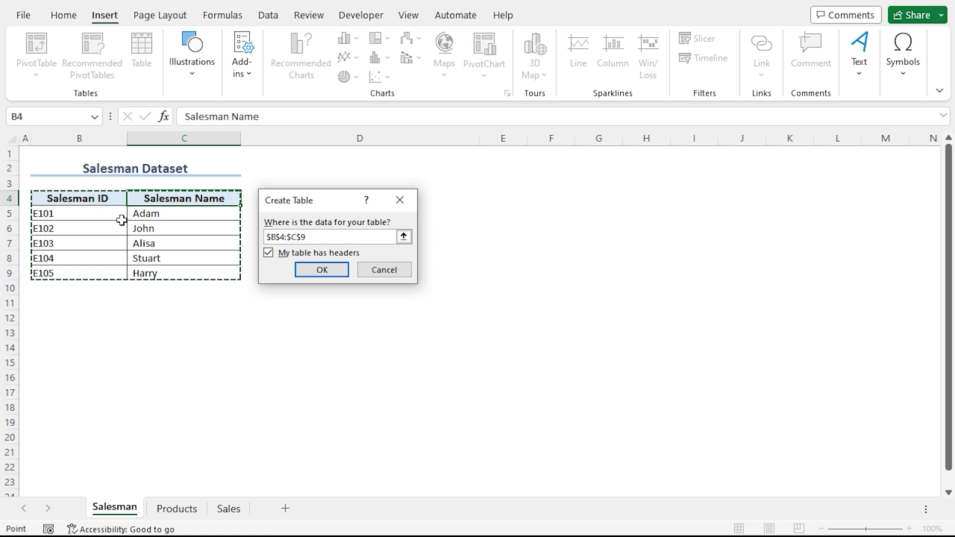
{"action": "left_click", "coordinate": [315, 272]}
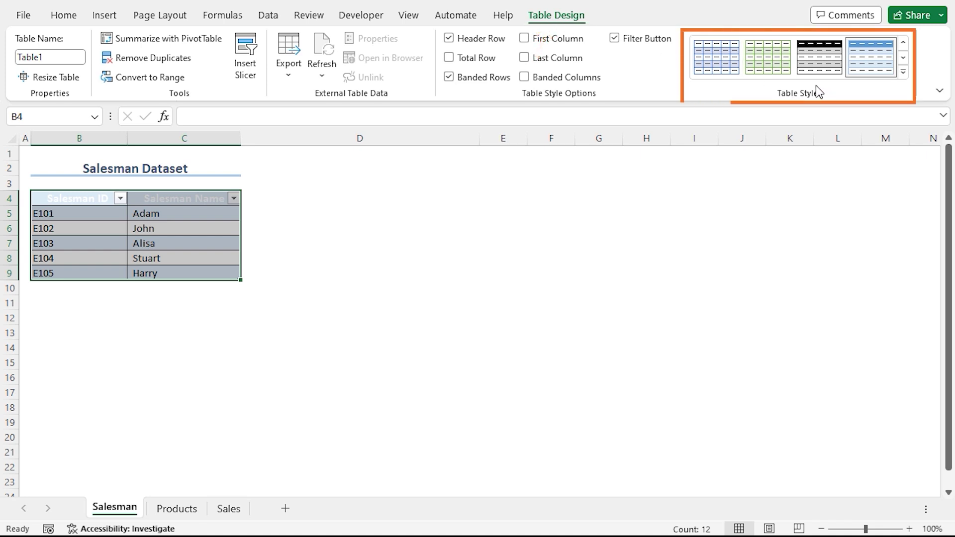
Apply the plain, uncoloured Light style to the salesman table and name the table Salesman.
{"action": "left_click", "coordinate": [903, 72]}
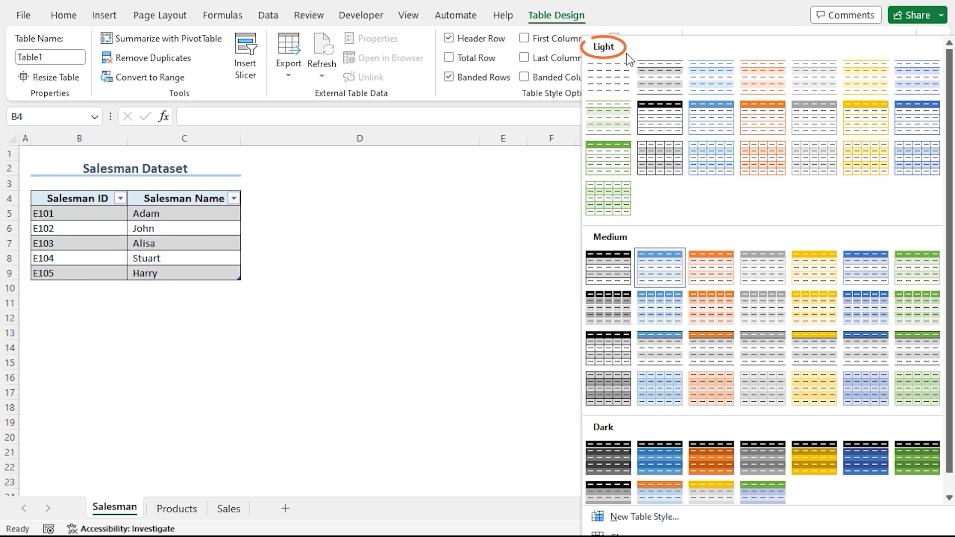
{"action": "left_click", "coordinate": [614, 76]}
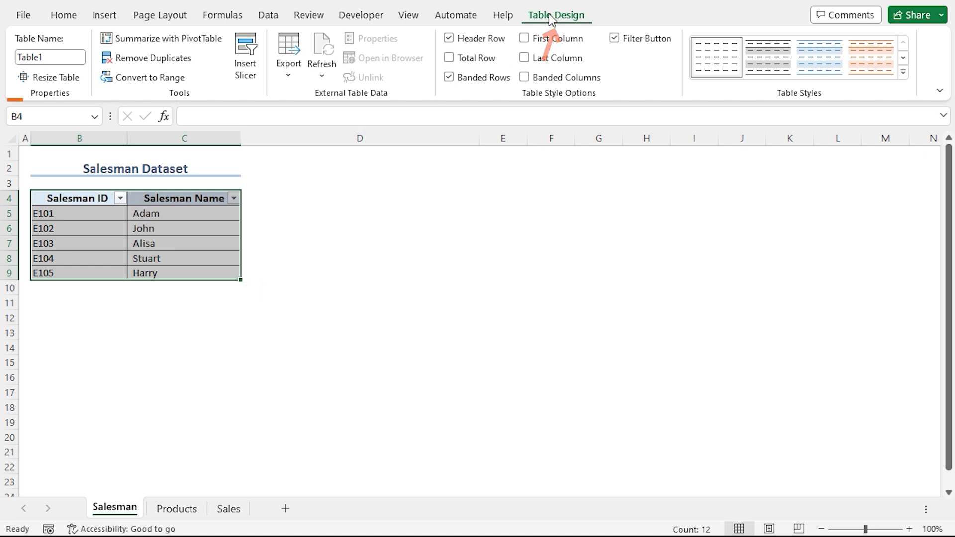
{"action": "left_click", "coordinate": [60, 58]}
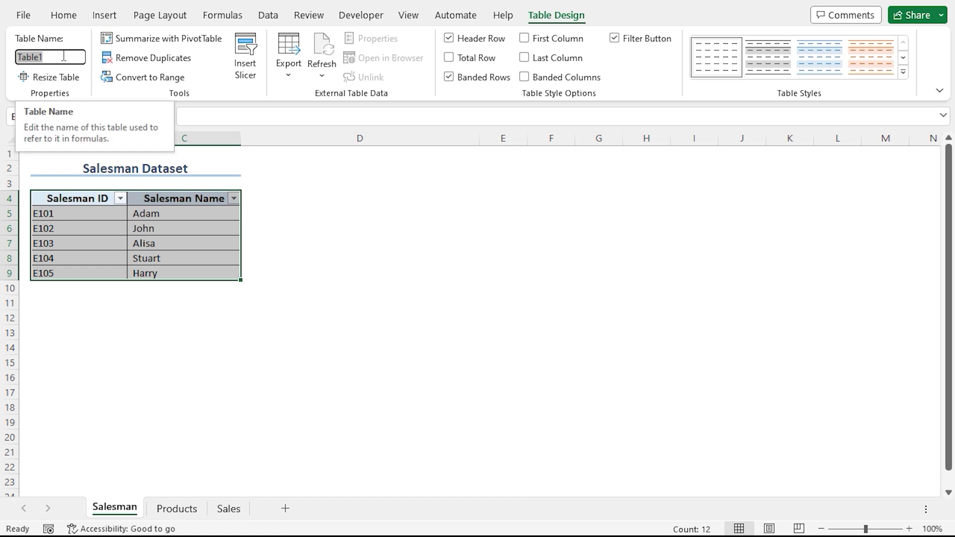
{"action": "type", "text": "Salesman"}
{"action": "key", "text": "Return"}
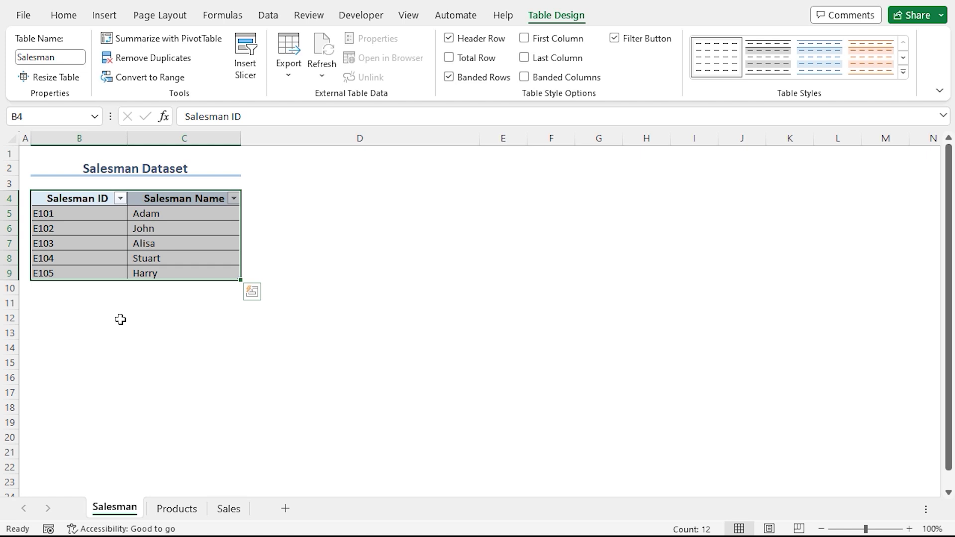
Convert the product list on the Products sheet into a table with headers.
{"action": "left_click", "coordinate": [176, 508]}
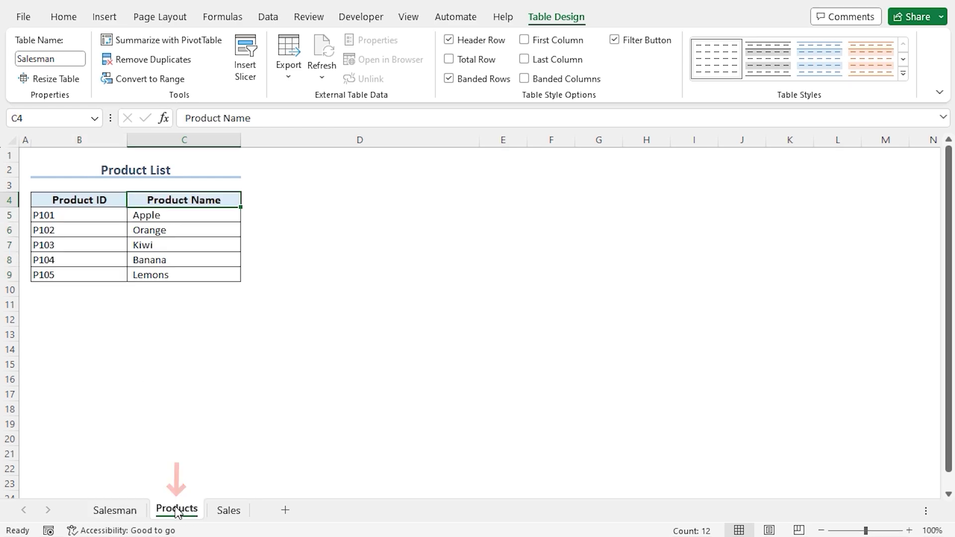
{"action": "key", "text": "ctrl+t"}
{"action": "left_click", "coordinate": [319, 271]}
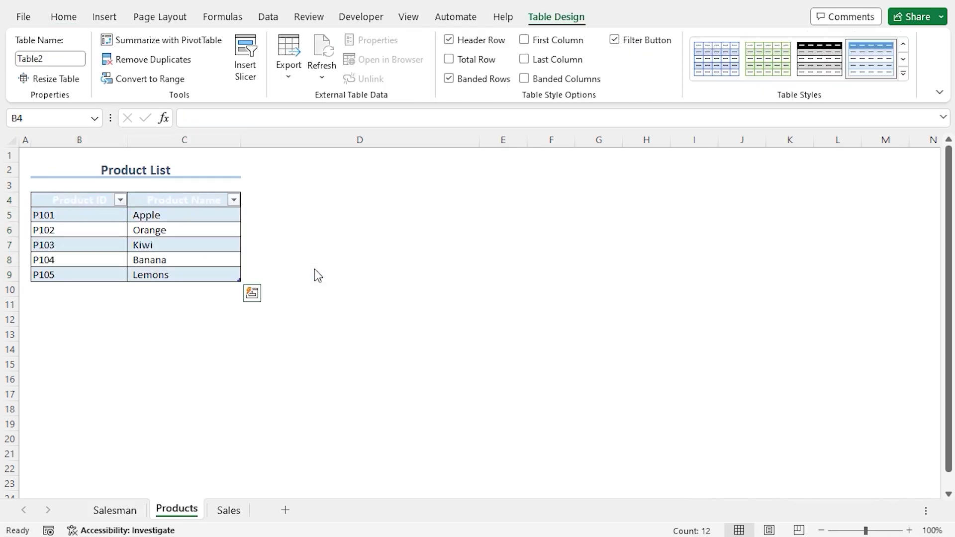
Apply the plain, uncoloured Light style to the product table and name the table Product.
{"action": "left_click", "coordinate": [942, 87]}
{"action": "left_click", "coordinate": [616, 76]}
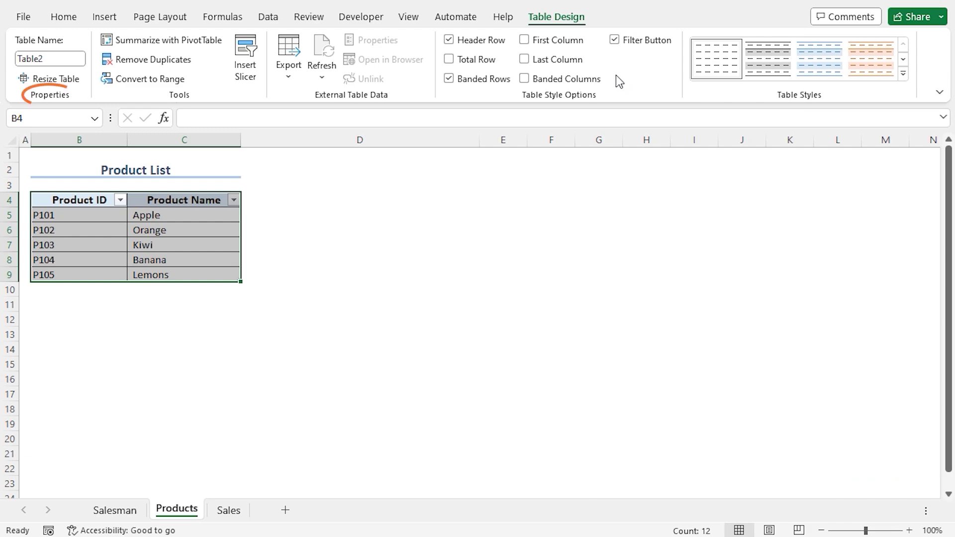
{"action": "double_click", "coordinate": [64, 59]}
{"action": "type", "text": "Product"}
{"action": "key", "text": "Return"}
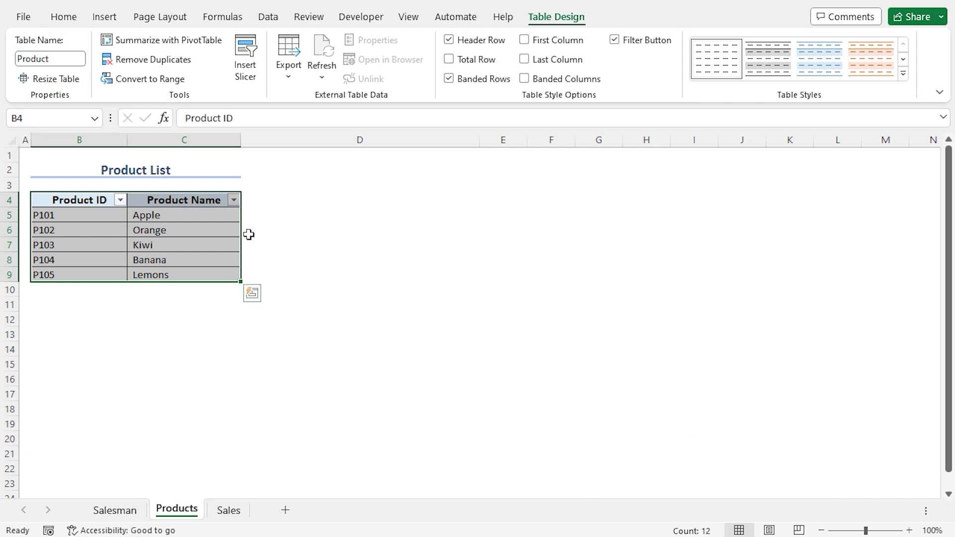
Convert the sales data in B4:H18 on the Sales sheet into a table with headers.
{"action": "left_click", "coordinate": [227, 508]}
{"action": "key", "text": "ctrl+t"}
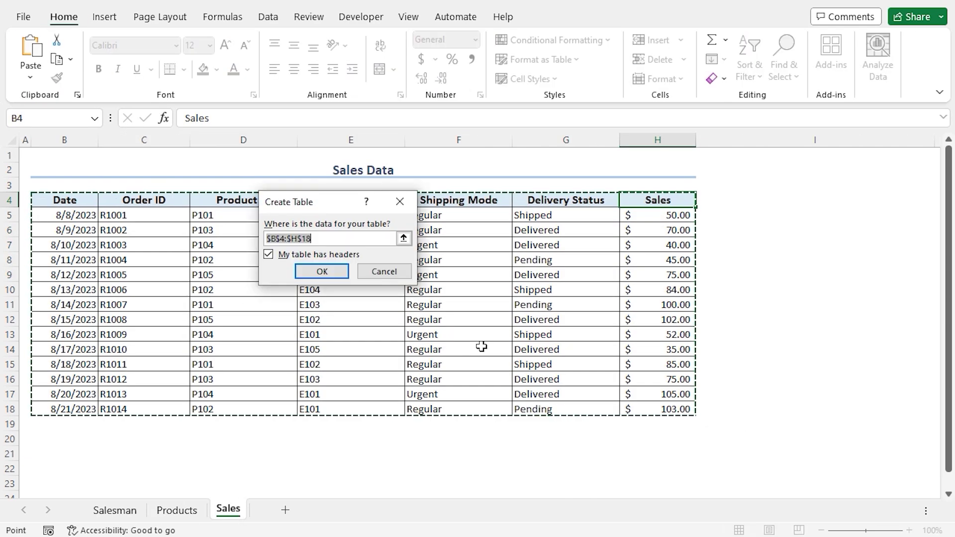
{"action": "left_click", "coordinate": [322, 272]}
Apply the plain, uncoloured Light style to the sales data table and name the table Sales.
{"action": "left_click", "coordinate": [903, 79]}
{"action": "left_click", "coordinate": [646, 70]}
{"action": "double_click", "coordinate": [49, 59]}
{"action": "type", "text": "Sales"}
{"action": "key", "text": "Return"}
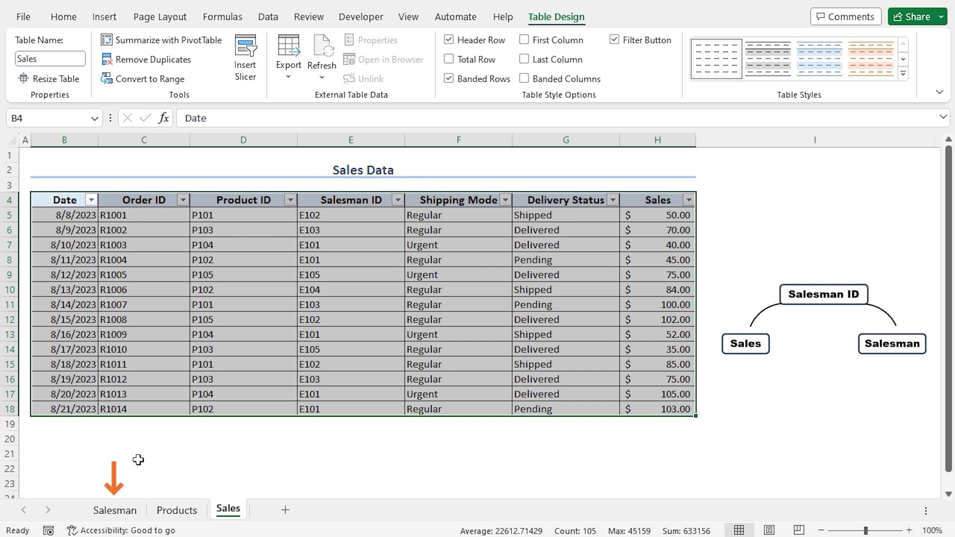
Compare the Sales table with the Salesman and Product tables to identify their shared ID columns.
{"action": "left_click", "coordinate": [114, 511]}
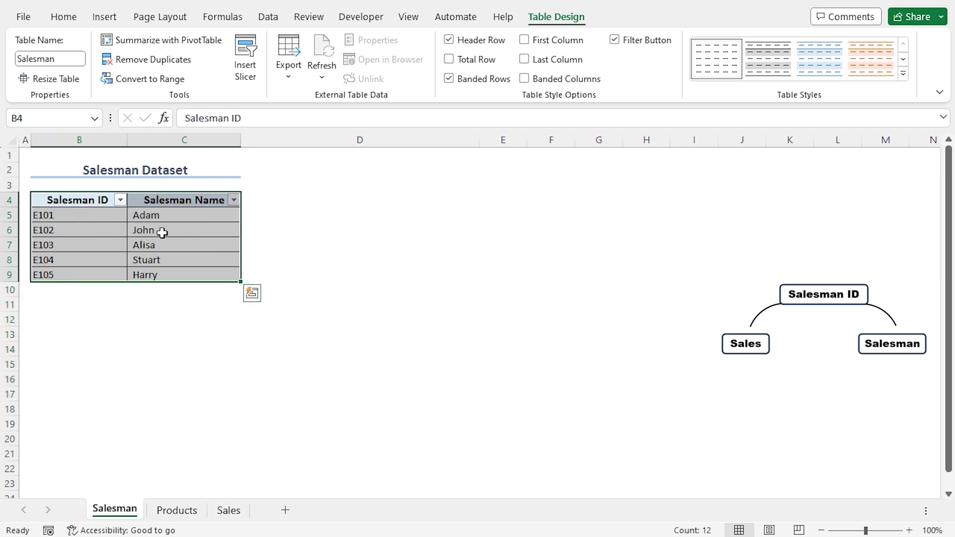
{"action": "left_click", "coordinate": [229, 510]}
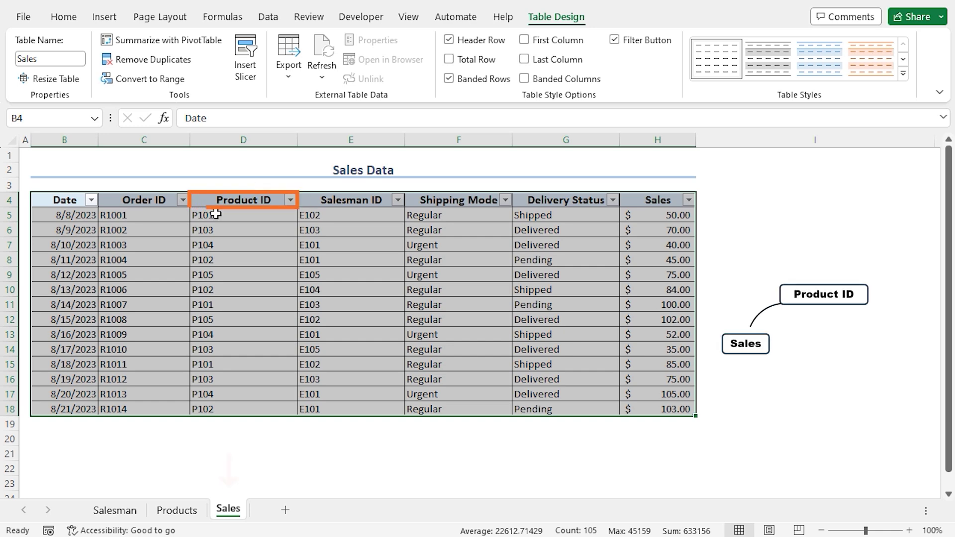
{"action": "left_click", "coordinate": [168, 510]}
{"action": "left_click", "coordinate": [218, 510]}
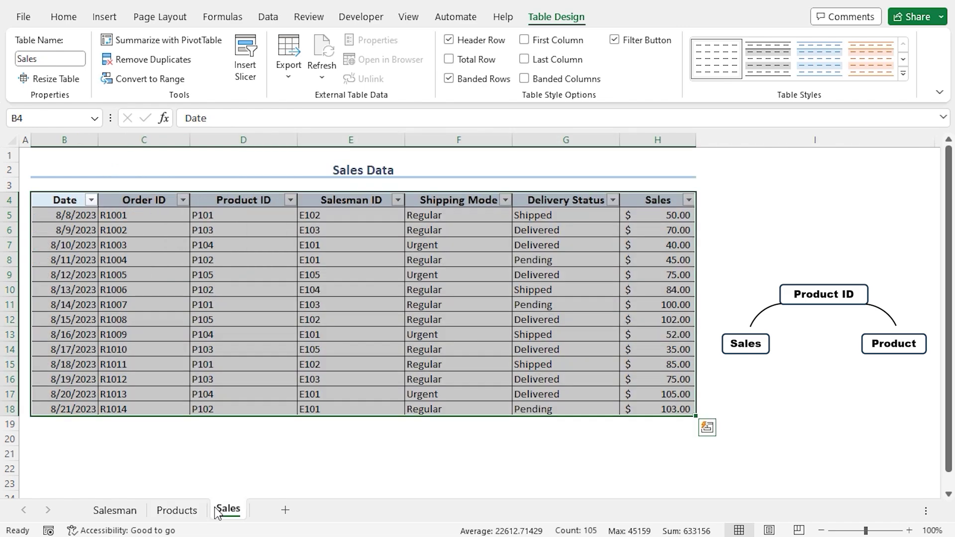
Start a new table relationship using the Sales table with Salesman ID as the foreign column.
{"action": "left_click", "coordinate": [268, 17]}
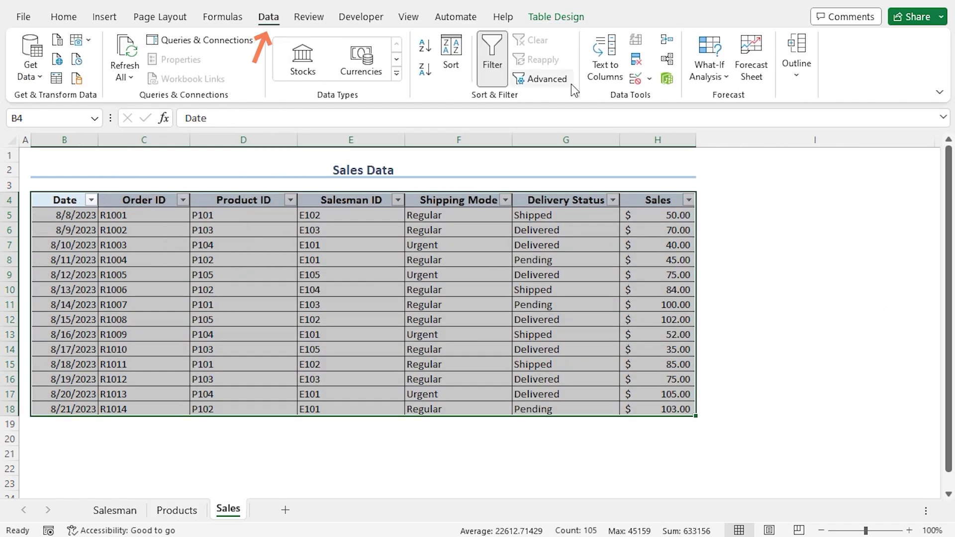
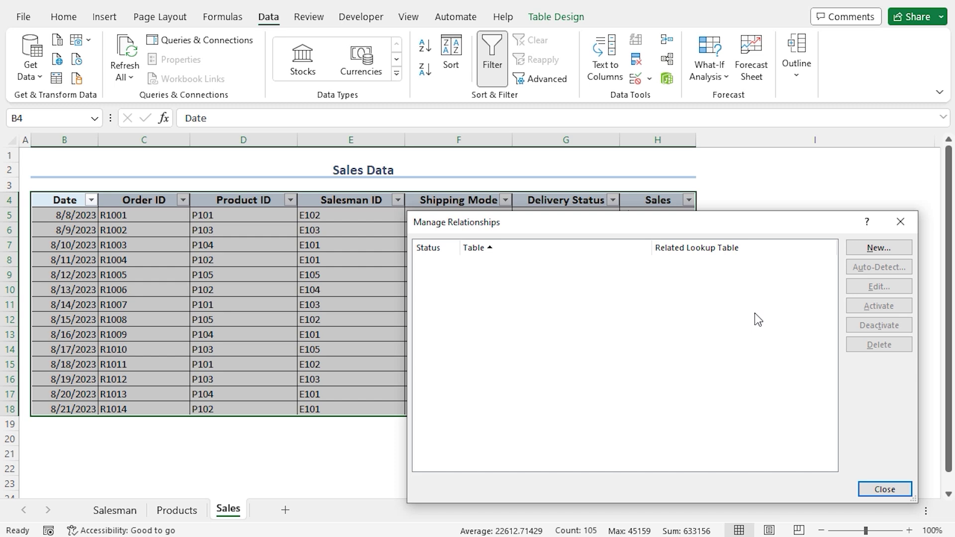
{"action": "left_click", "coordinate": [878, 248]}
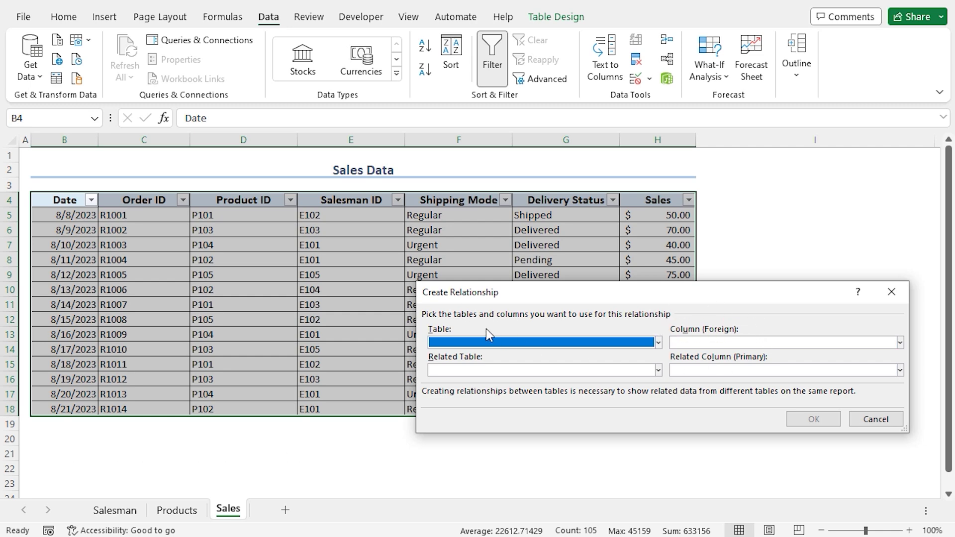
{"action": "left_click", "coordinate": [658, 344]}
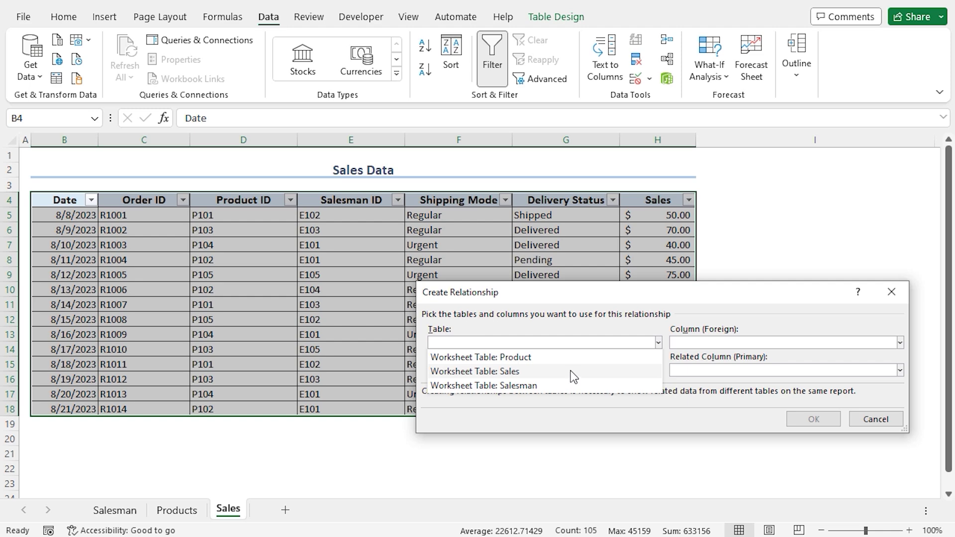
{"action": "left_click", "coordinate": [521, 371]}
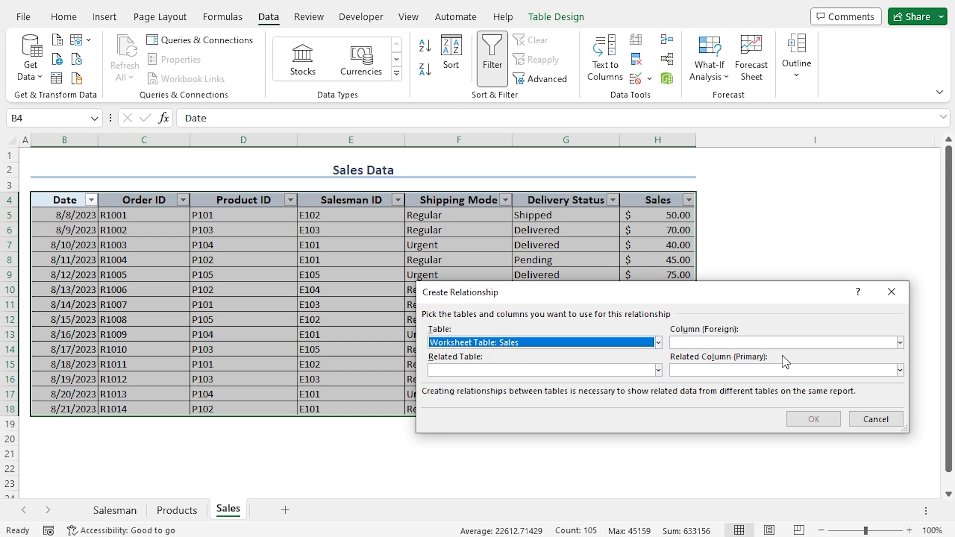
{"action": "left_click", "coordinate": [901, 342]}
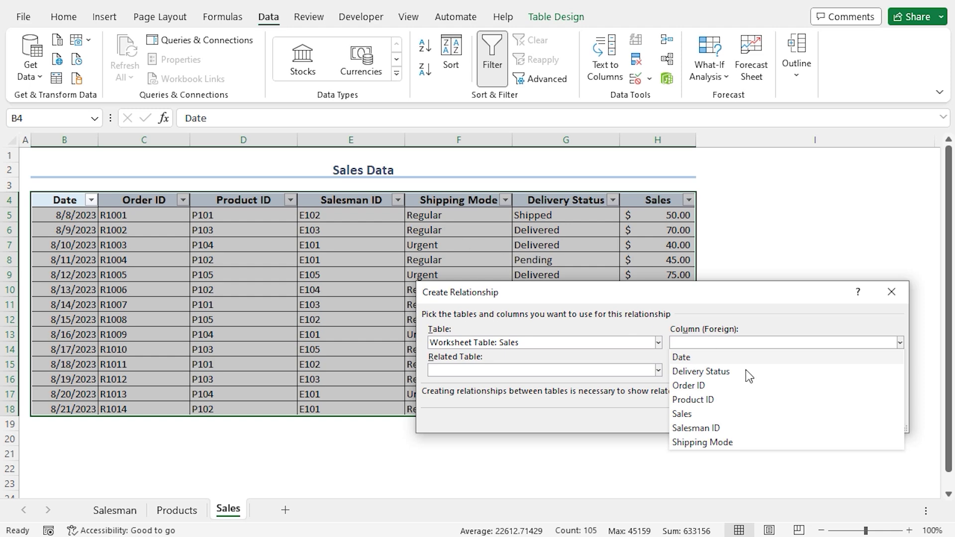
{"action": "left_click", "coordinate": [751, 428]}
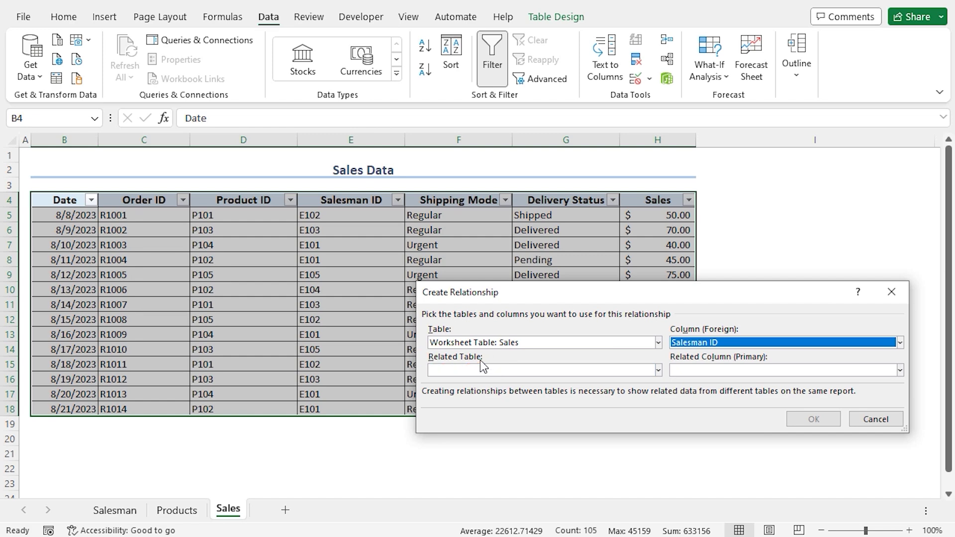
Set Salesman as the related table with Salesman ID as the primary column, and create the relationship.
{"action": "left_click", "coordinate": [659, 370]}
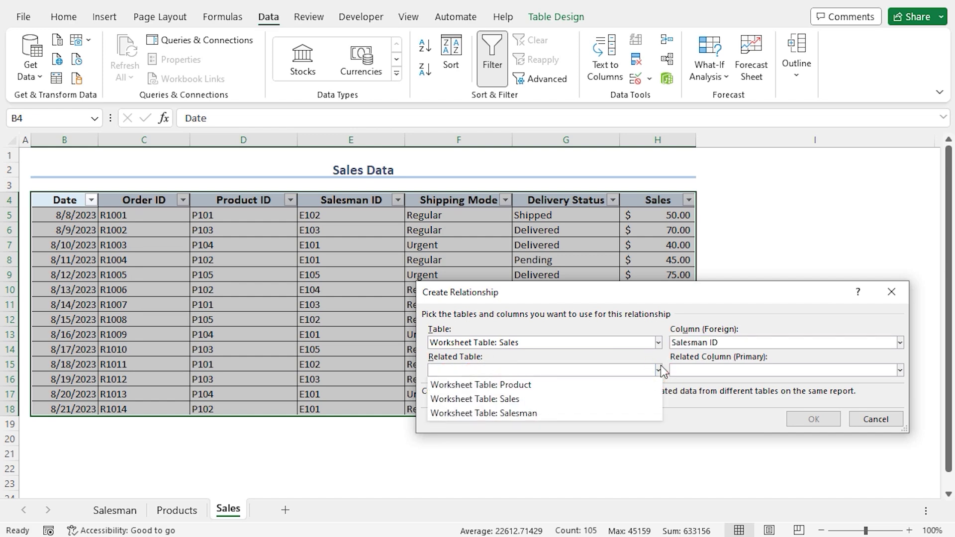
{"action": "left_click", "coordinate": [579, 414]}
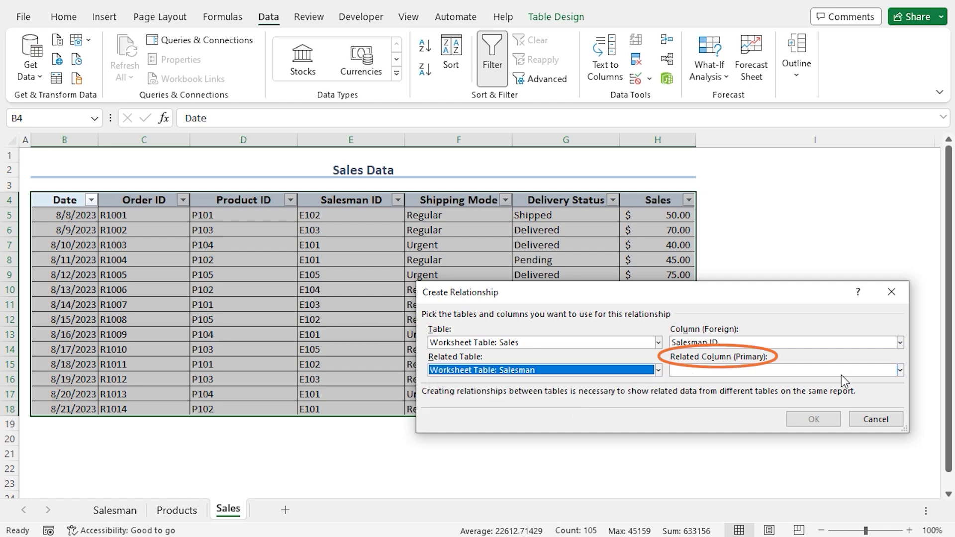
{"action": "left_click", "coordinate": [900, 370]}
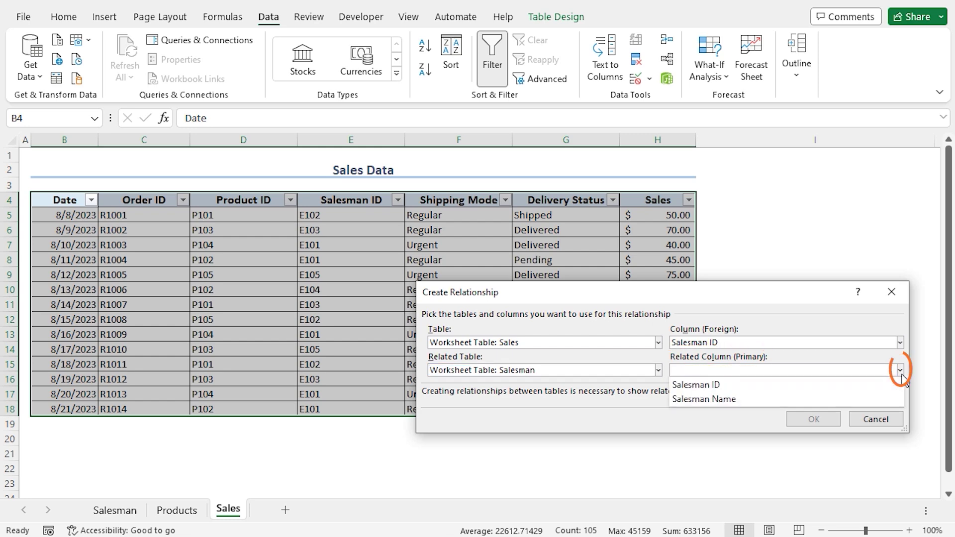
{"action": "left_click", "coordinate": [730, 385]}
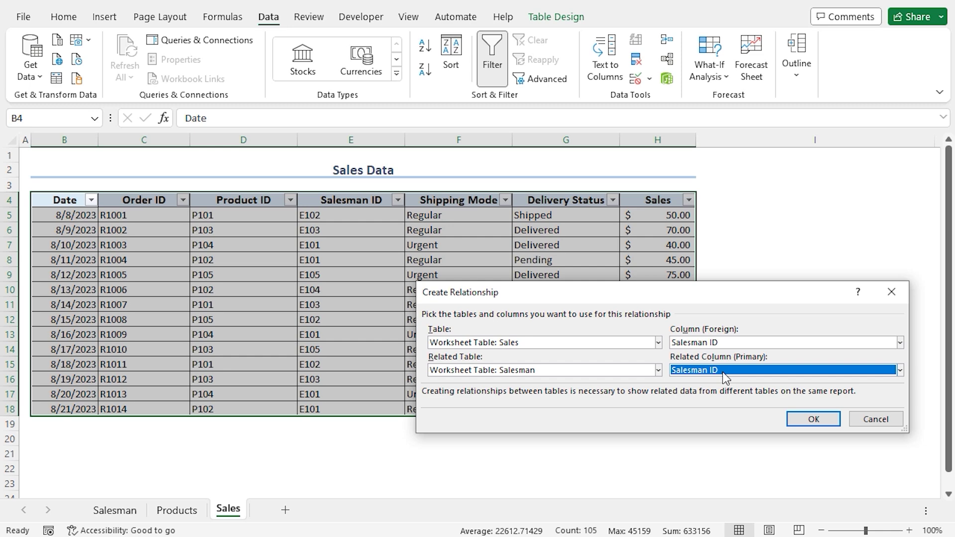
{"action": "left_click", "coordinate": [814, 420]}
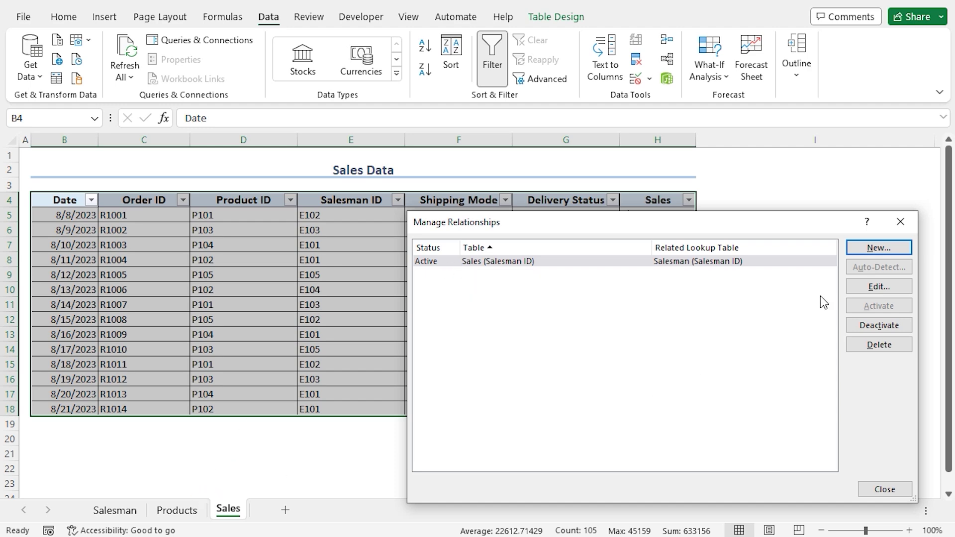
Start a second table relationship using the Sales table with Product ID as the foreign column.
{"action": "left_click", "coordinate": [871, 248]}
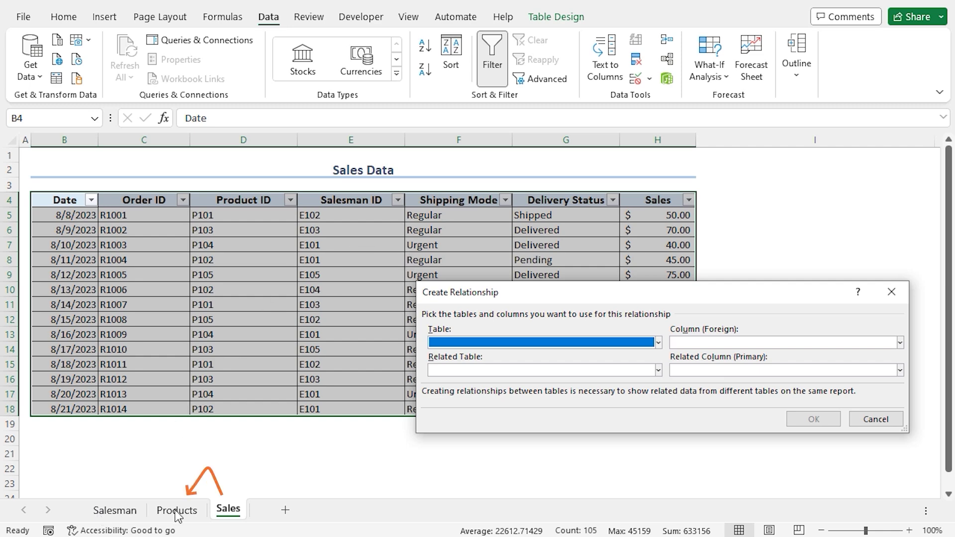
{"action": "left_click", "coordinate": [658, 342]}
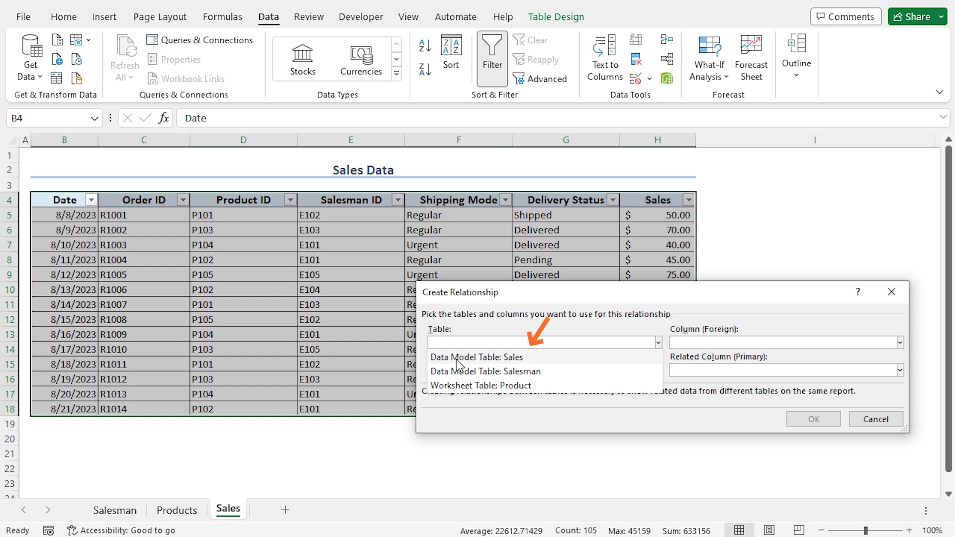
{"action": "left_click", "coordinate": [515, 357]}
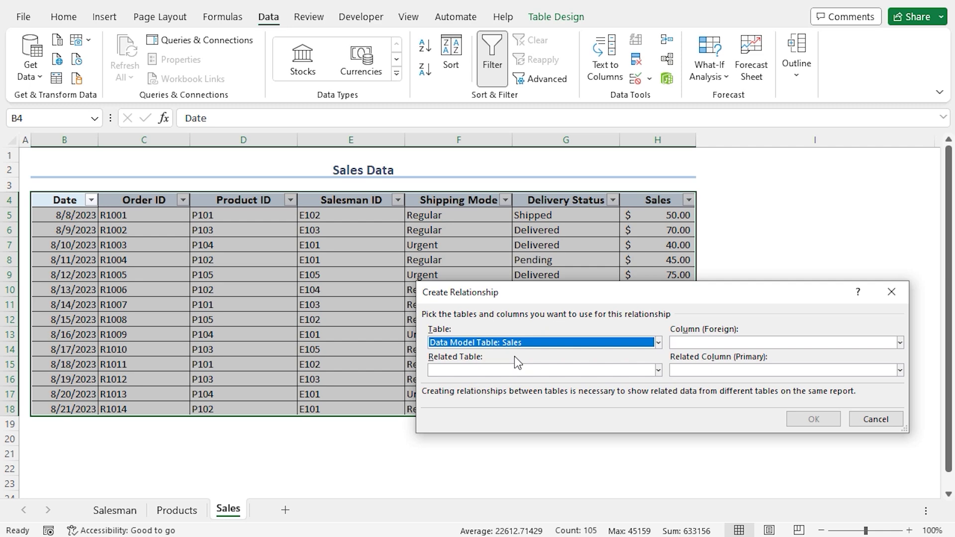
{"action": "left_click", "coordinate": [900, 343]}
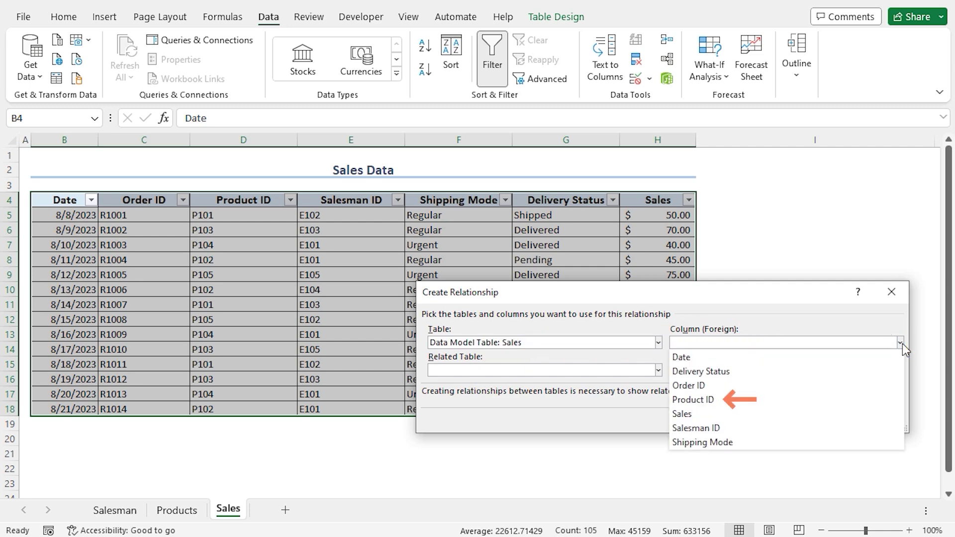
{"action": "left_click", "coordinate": [777, 400]}
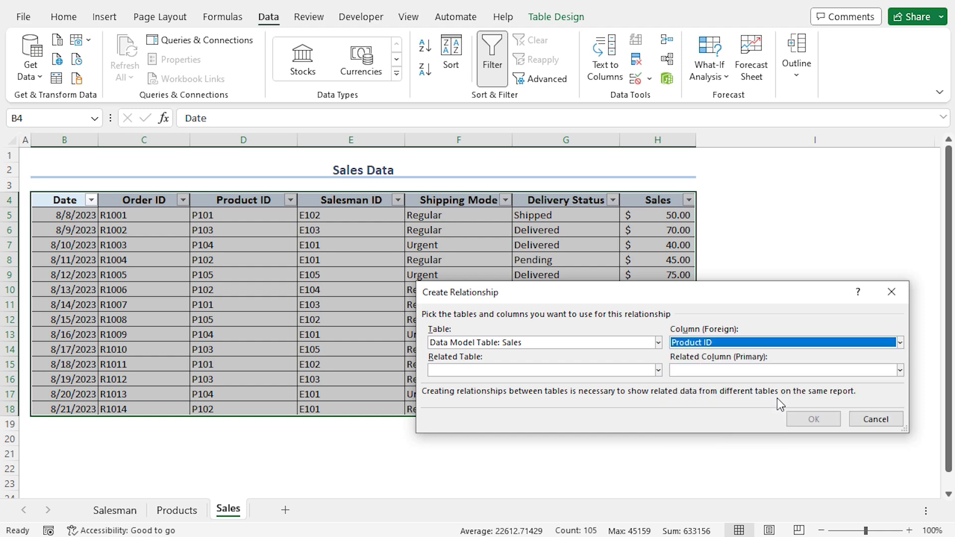
Set Product as the related table with Product ID as the primary column, create the relationship, and finish managing relationships.
{"action": "left_click", "coordinate": [659, 370]}
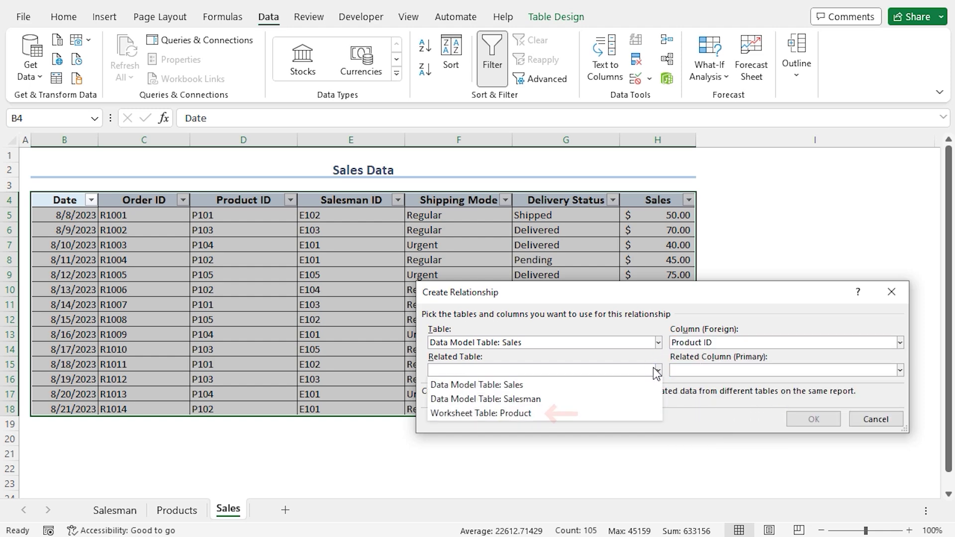
{"action": "left_click", "coordinate": [527, 413]}
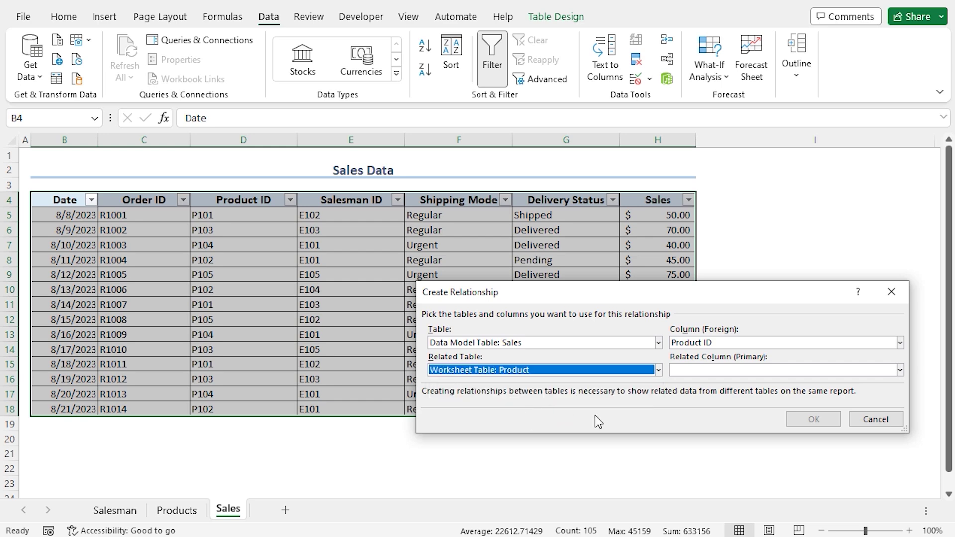
{"action": "left_click", "coordinate": [900, 371]}
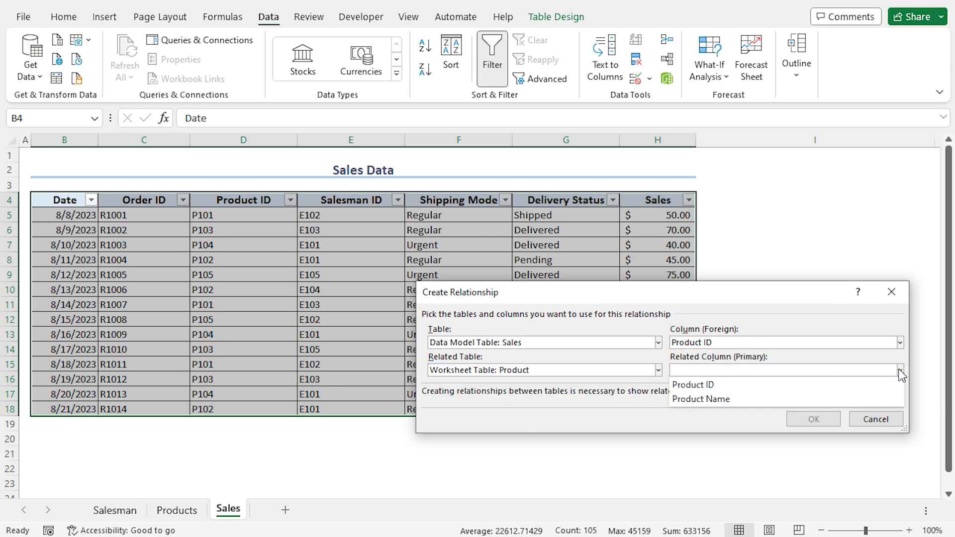
{"action": "left_click", "coordinate": [699, 386]}
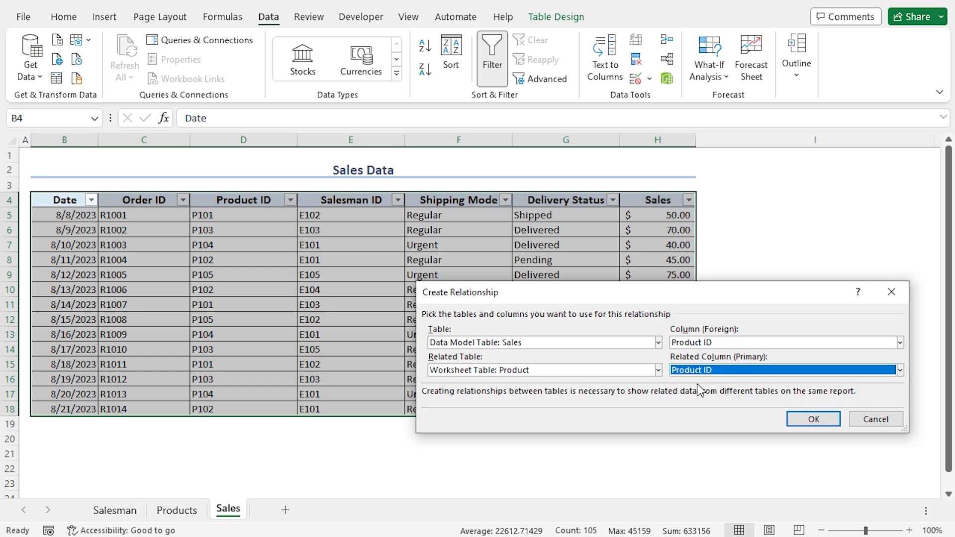
{"action": "left_click", "coordinate": [796, 419]}
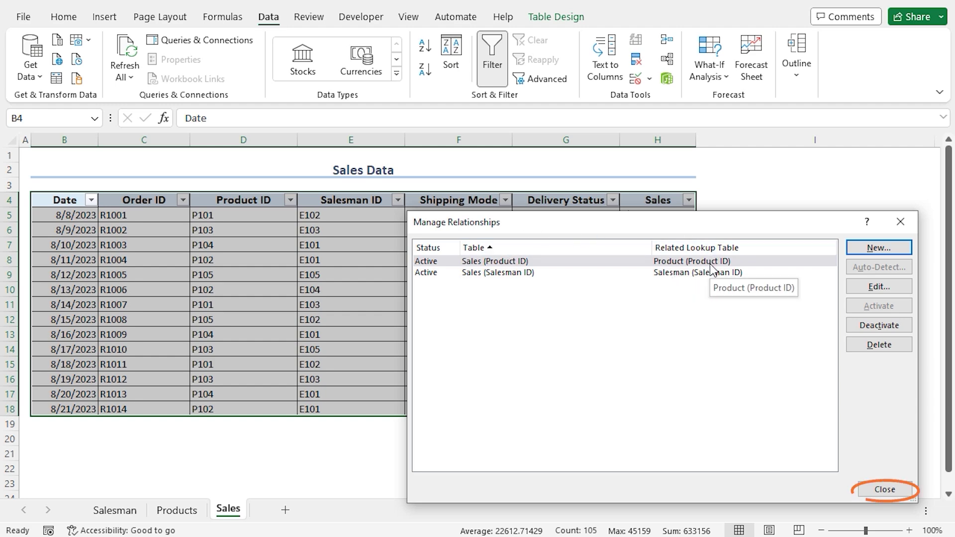
{"action": "left_click", "coordinate": [884, 489]}
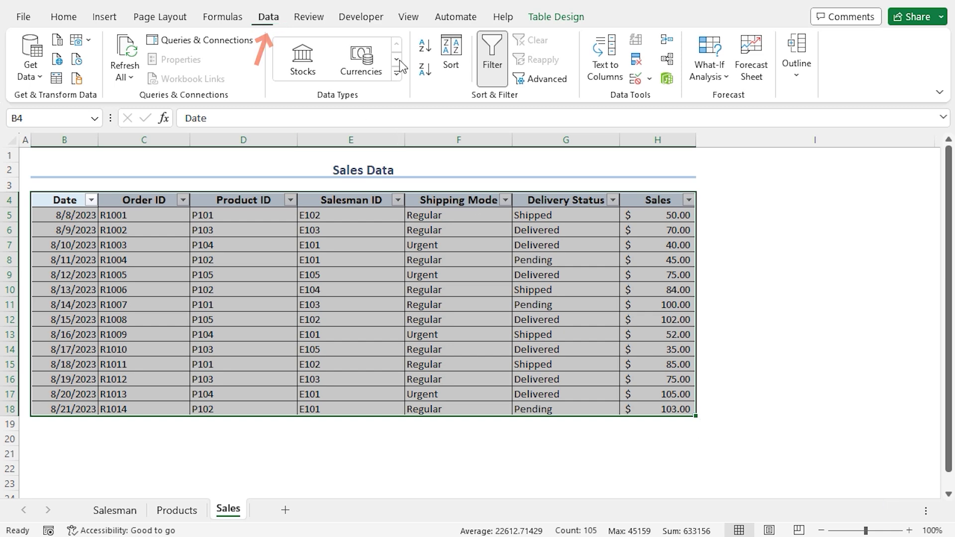
Open the Power Pivot data model and review its Sales, Salesman and Product tables.
{"action": "left_click", "coordinate": [666, 79]}
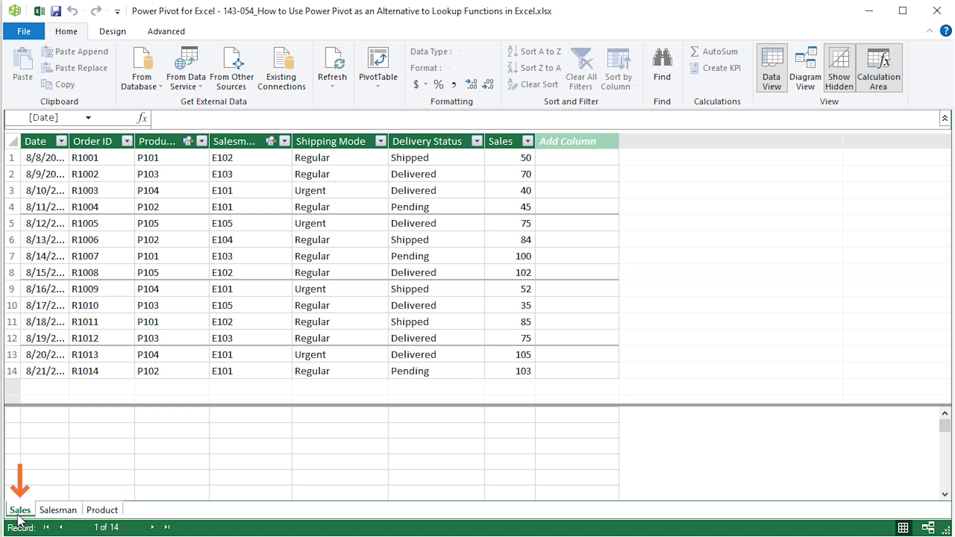
{"action": "left_click", "coordinate": [54, 511]}
{"action": "left_click", "coordinate": [100, 511]}
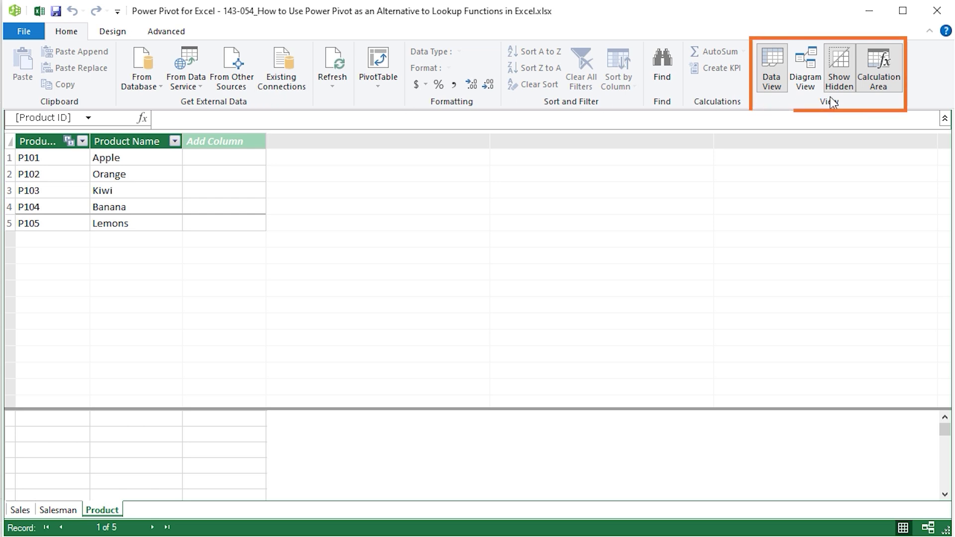
Show the data model as a diagram, enlarge the Sales table to fit all its fields, and inspect the relationship lines.
{"action": "left_click", "coordinate": [814, 77]}
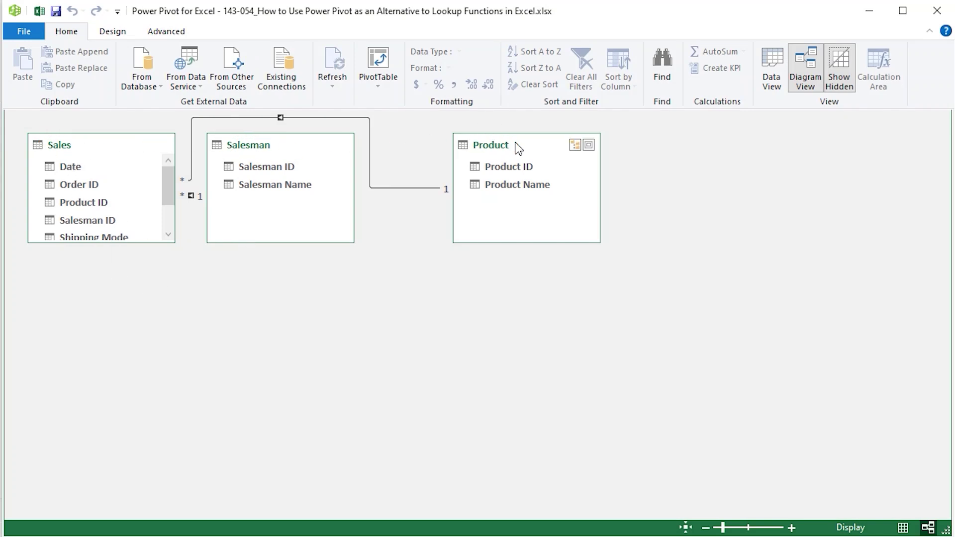
{"action": "left_click_drag", "start_coordinate": [140, 242], "coordinate": [143, 295]}
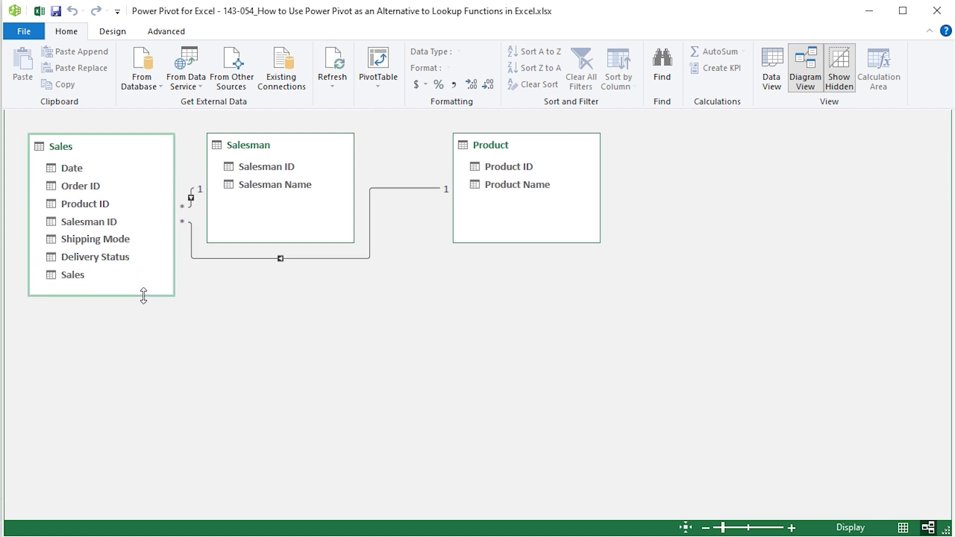
{"action": "left_click", "coordinate": [190, 223]}
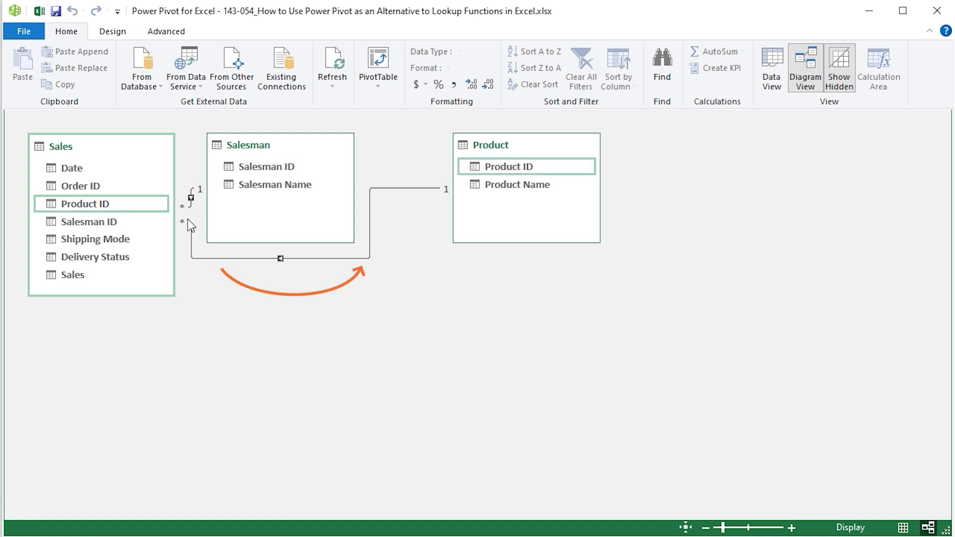
{"action": "left_click", "coordinate": [479, 197]}
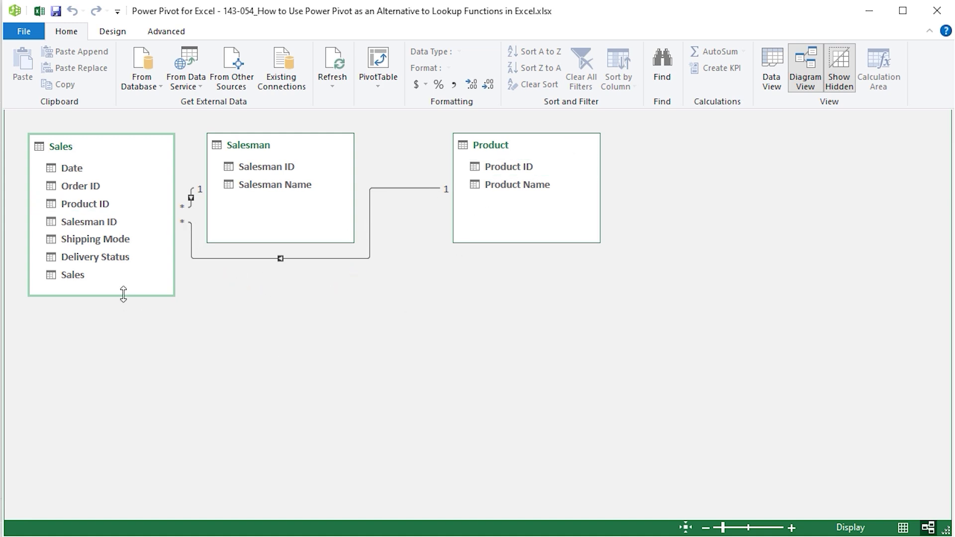
{"action": "left_click", "coordinate": [202, 257]}
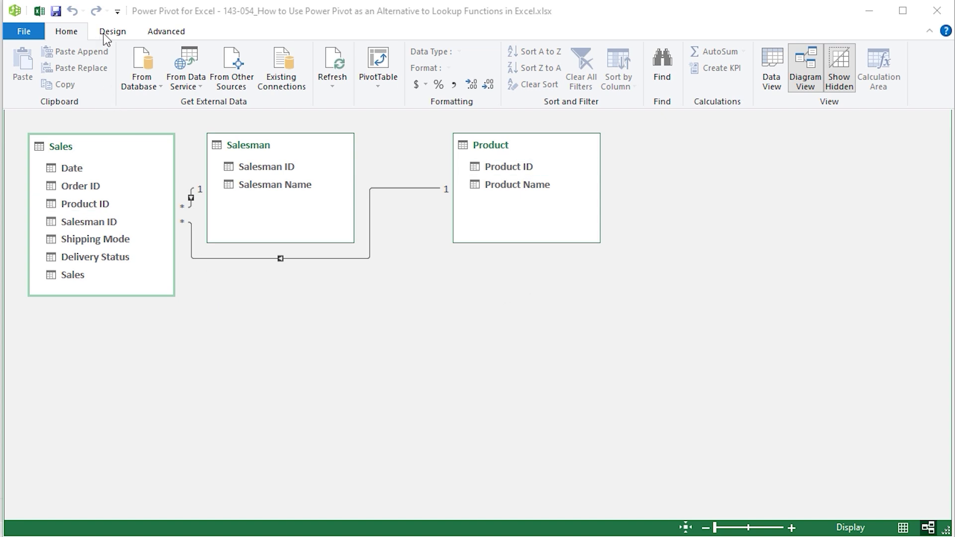
Create a PivotTable from the data model on a new worksheet.
{"action": "left_click", "coordinate": [377, 85]}
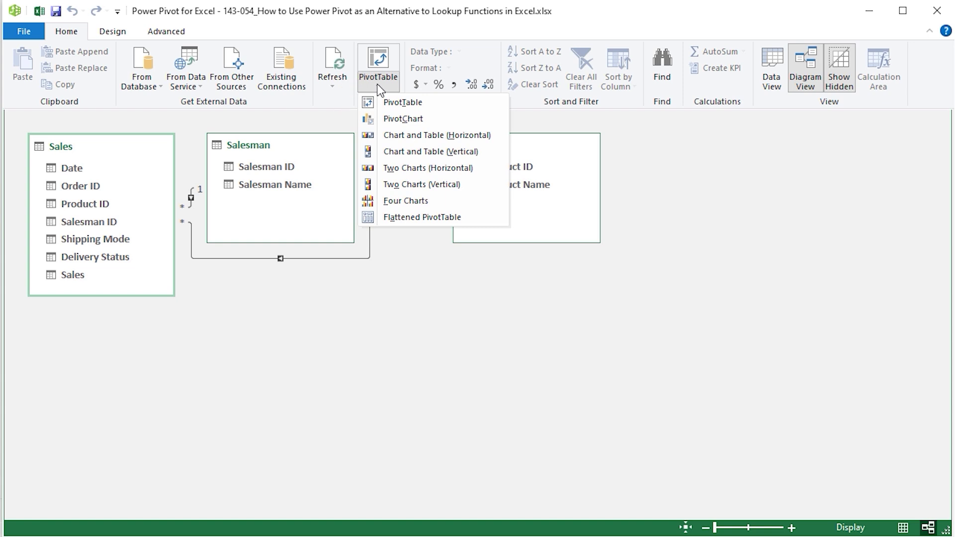
{"action": "left_click", "coordinate": [445, 104]}
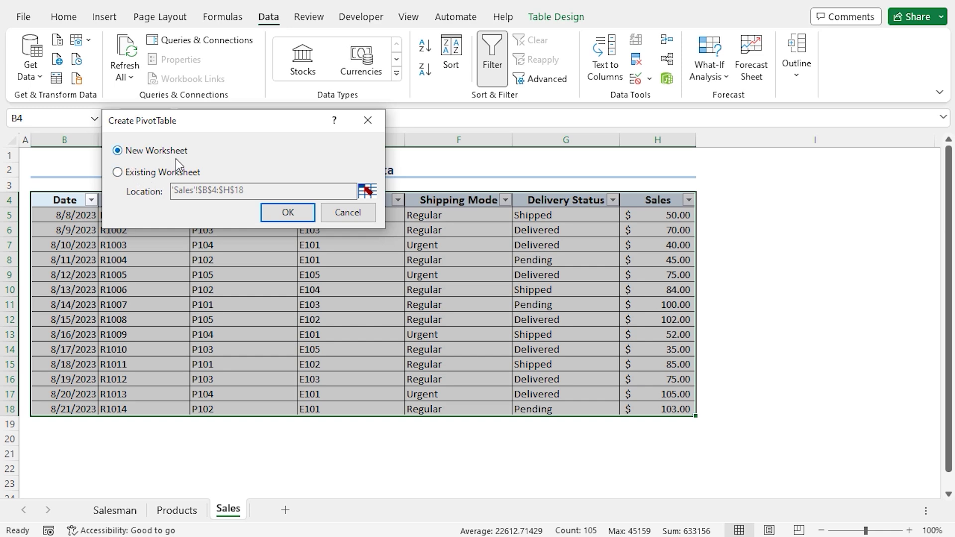
{"action": "left_click", "coordinate": [275, 222]}
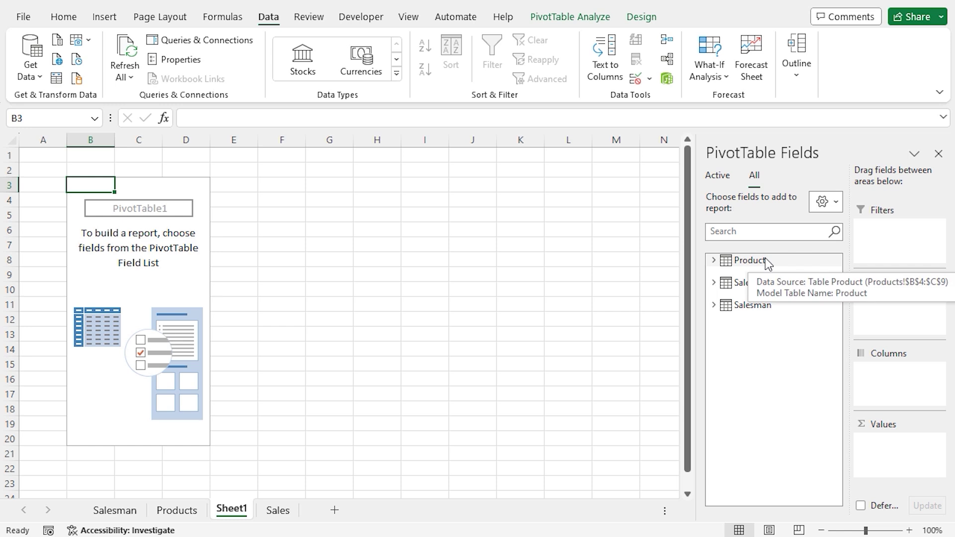
Build the PivotTable with Product Name as rows, Salesman Name as columns and Sales as summed values.
{"action": "left_click", "coordinate": [714, 261]}
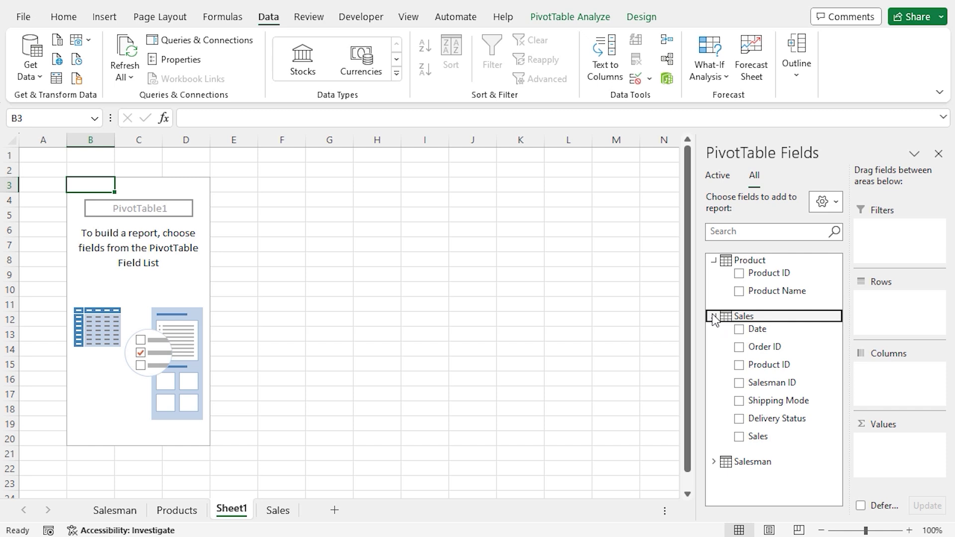
{"action": "left_click", "coordinate": [714, 462]}
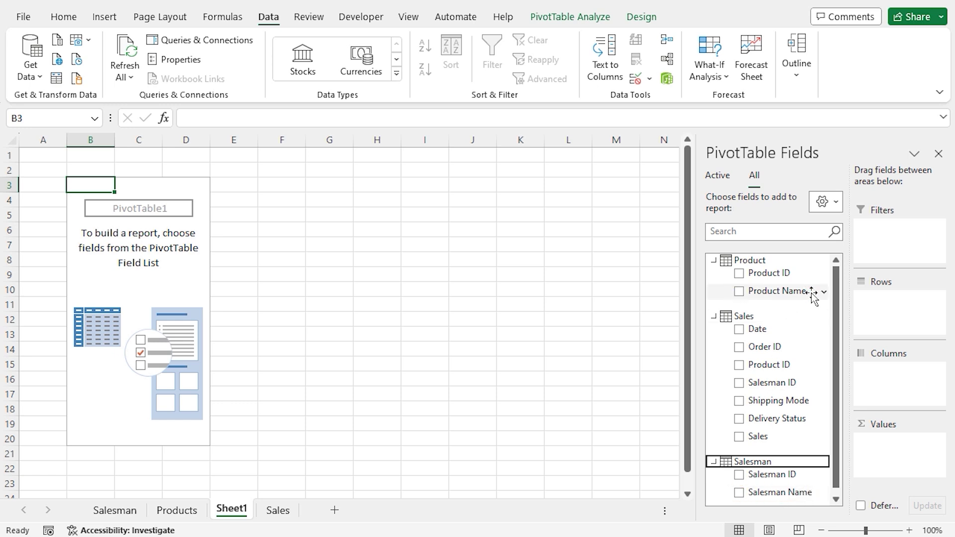
{"action": "left_click_drag", "start_coordinate": [768, 288], "coordinate": [884, 311]}
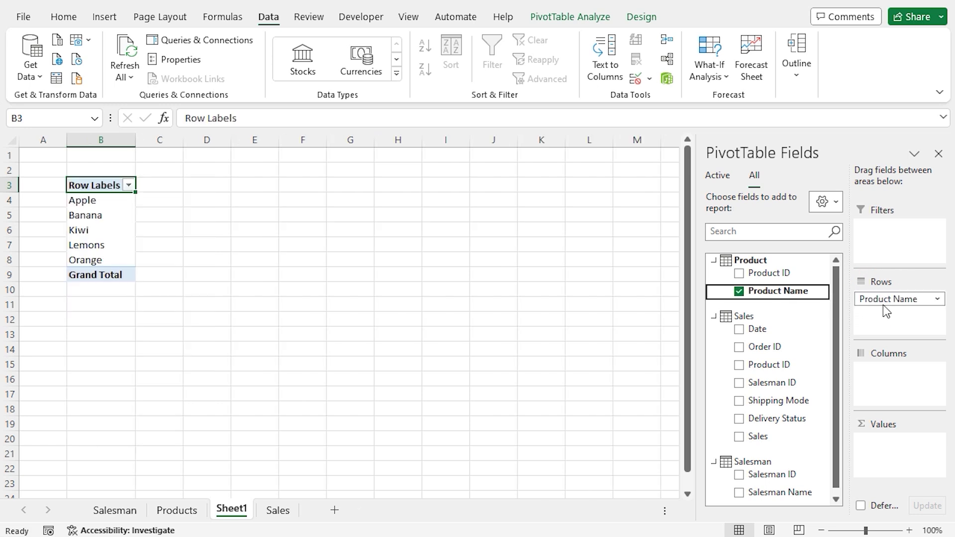
{"action": "left_click_drag", "start_coordinate": [783, 492], "coordinate": [884, 378]}
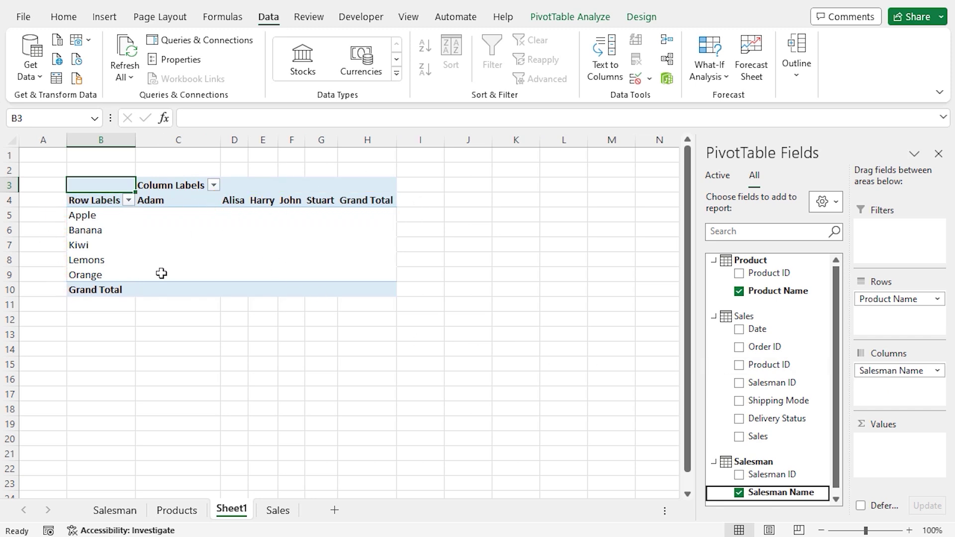
{"action": "left_click", "coordinate": [741, 437]}
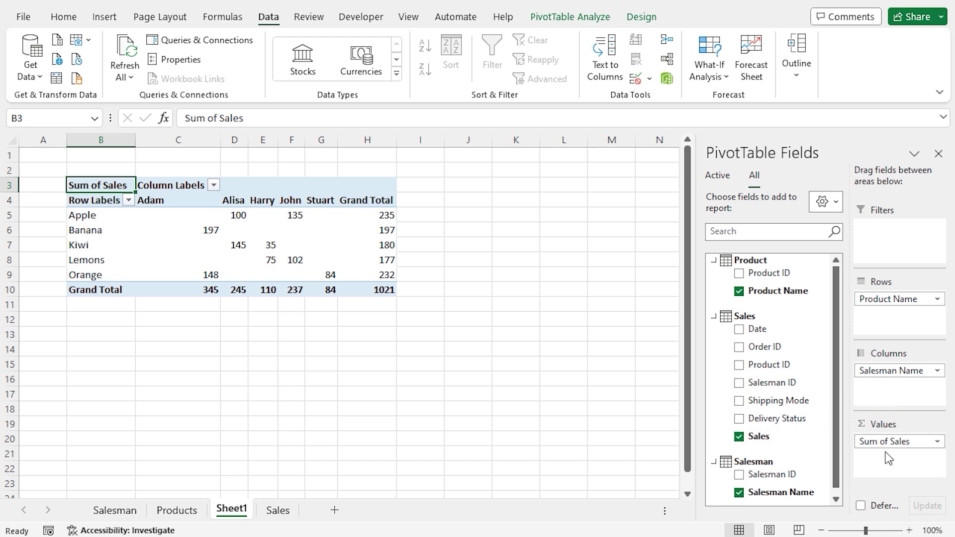
Rename the PivotTable's row header in B4 to Product Name and autofit the sheet's column widths.
{"action": "mouse_move", "coordinate": [201, 268]}
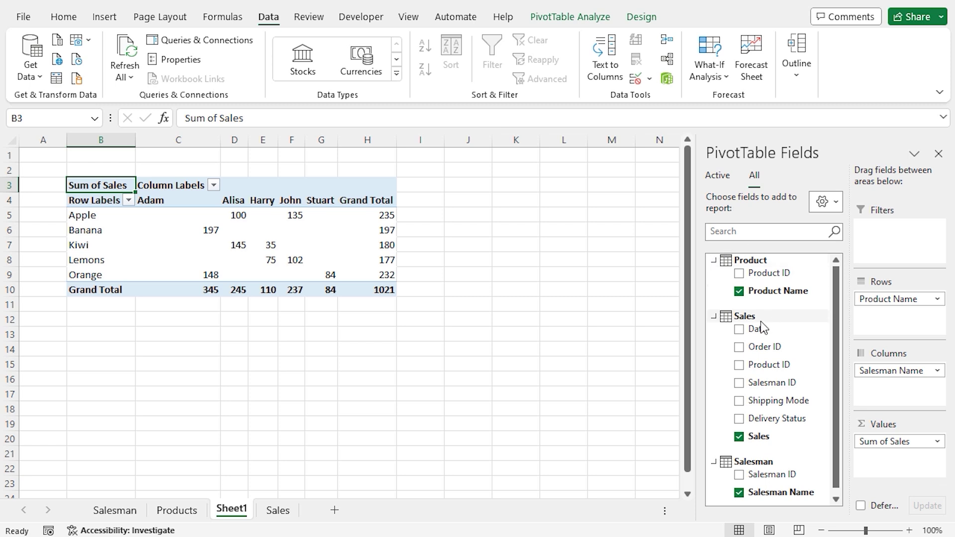
{"action": "mouse_move", "coordinate": [766, 465]}
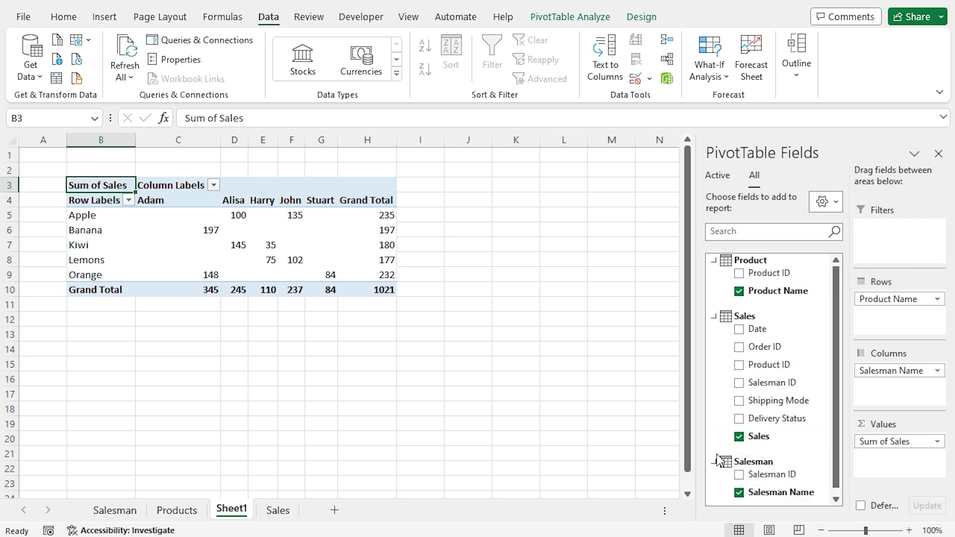
{"action": "mouse_move", "coordinate": [138, 252]}
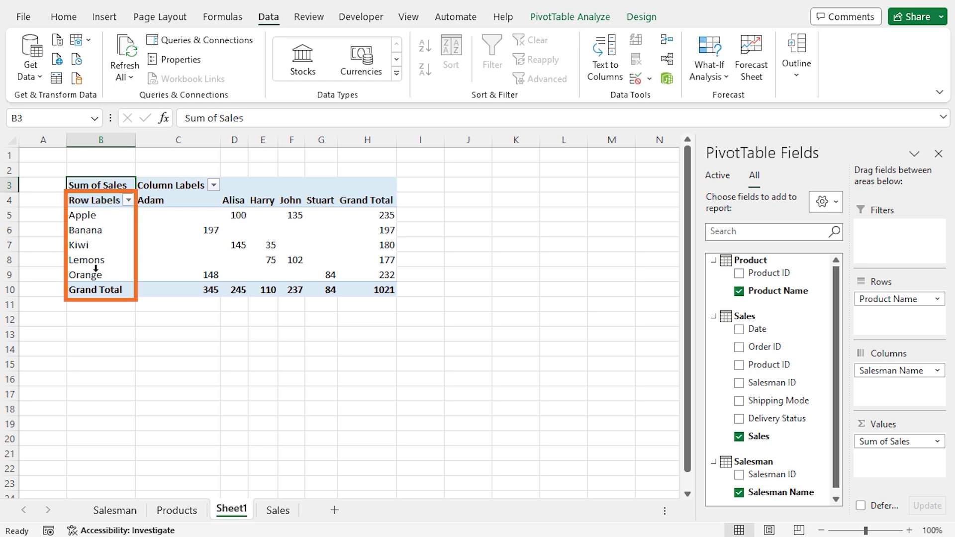
{"action": "left_click", "coordinate": [91, 202]}
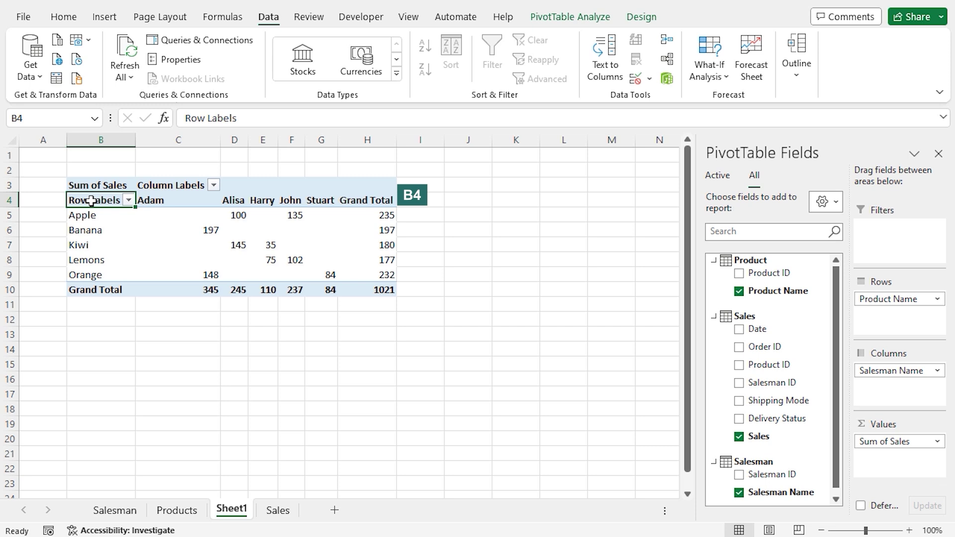
{"action": "type", "text": "Product Name"}
{"action": "key", "text": "Return"}
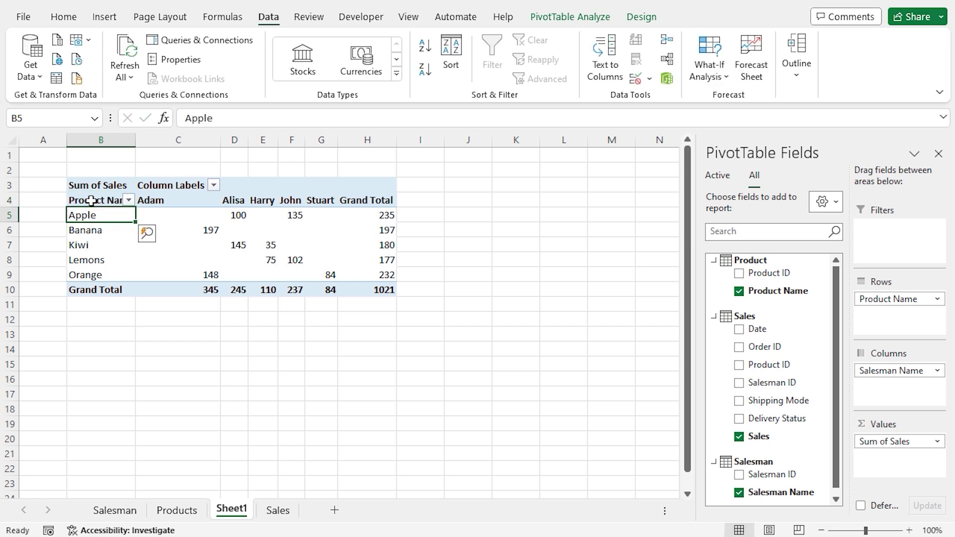
{"action": "left_click", "coordinate": [12, 140]}
{"action": "left_click", "coordinate": [135, 139]}
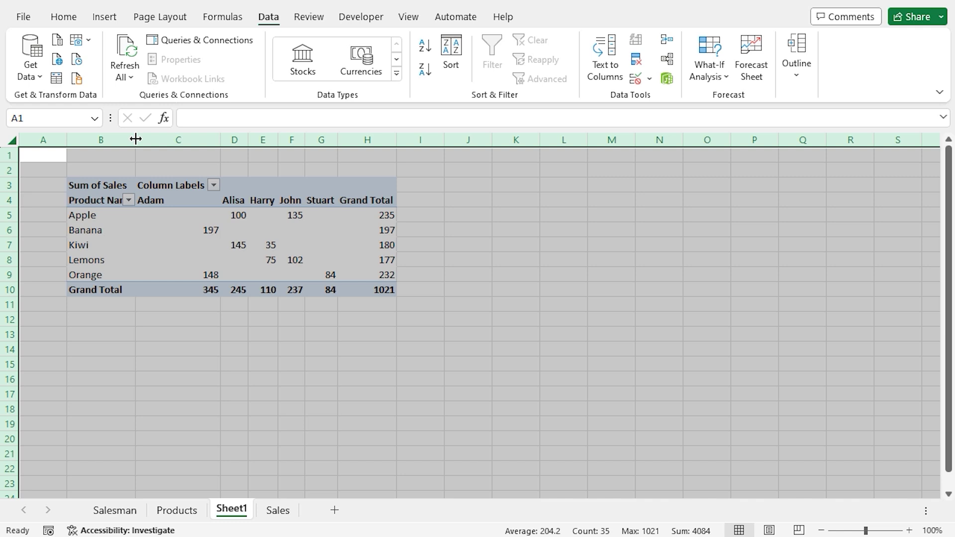
{"action": "double_click", "coordinate": [135, 139]}
{"action": "left_click", "coordinate": [115, 184]}
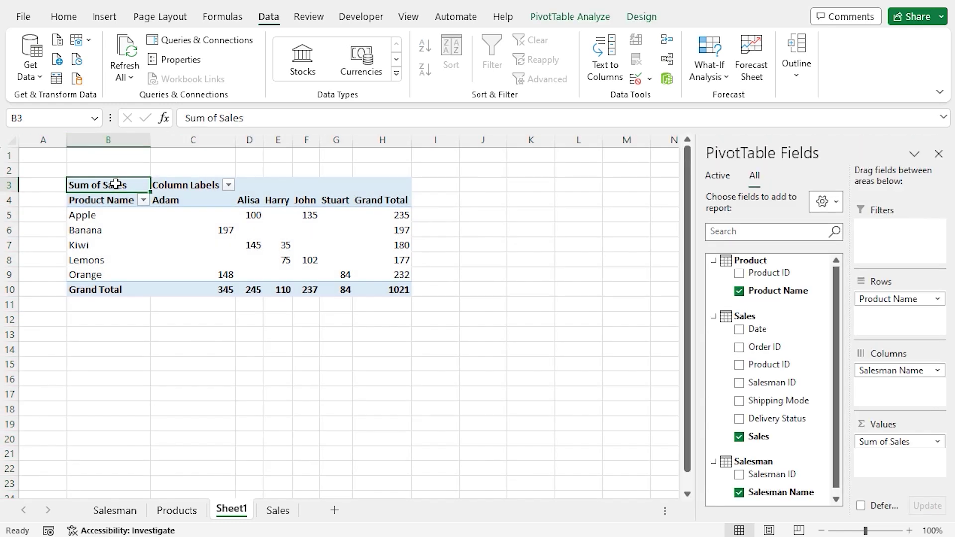
Format the PivotTable's sales values and totals in C5:H10 with the dollar Accounting number format.
{"action": "mouse_move", "coordinate": [303, 272]}
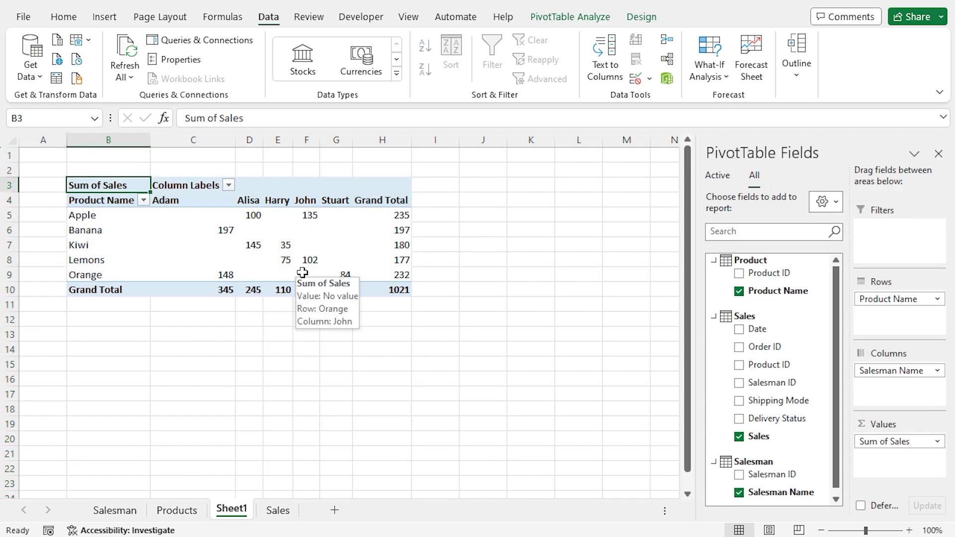
{"action": "mouse_move", "coordinate": [278, 235]}
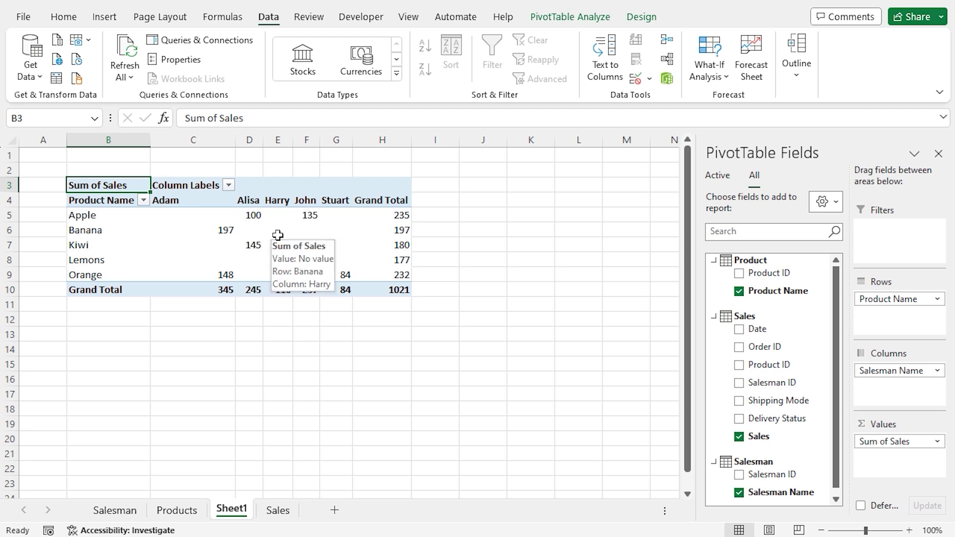
{"action": "left_click_drag", "start_coordinate": [164, 215], "coordinate": [398, 295]}
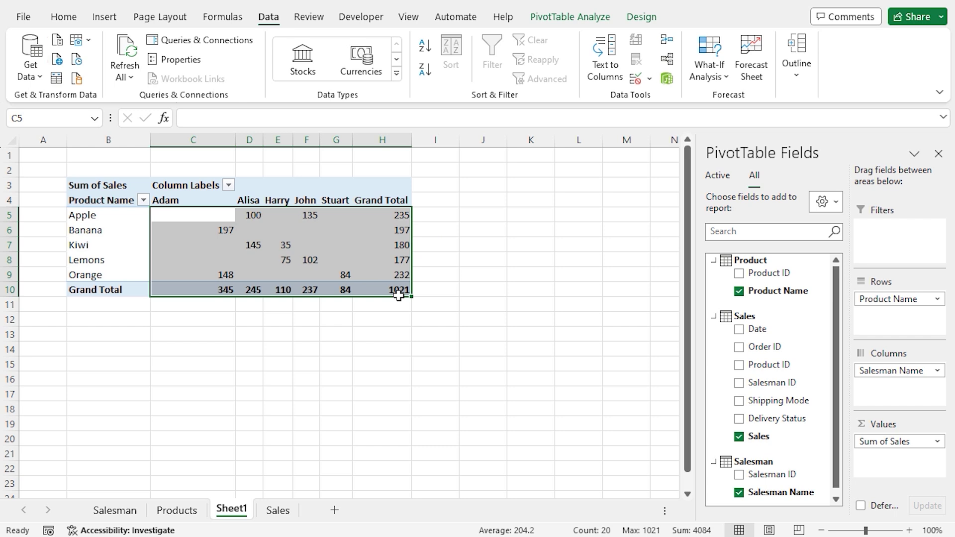
{"action": "left_click", "coordinate": [64, 17]}
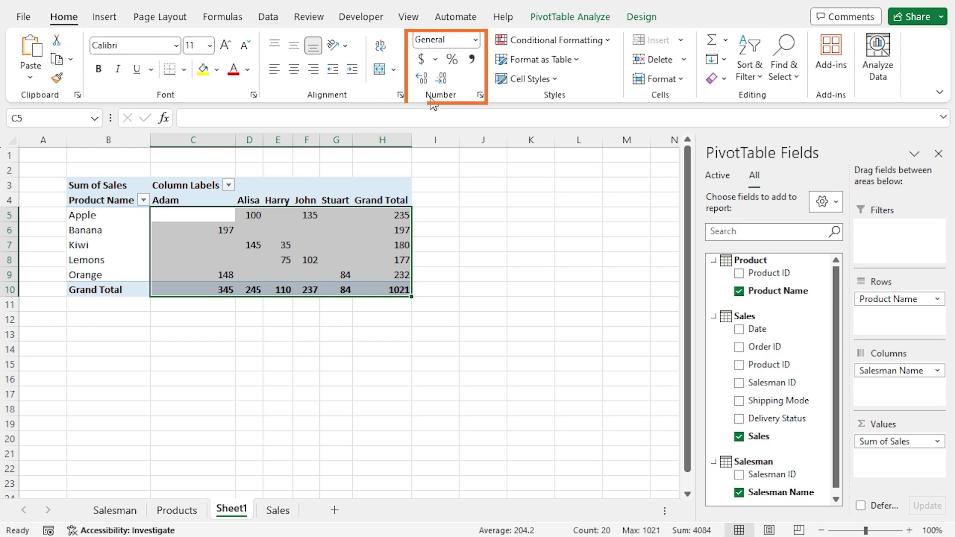
{"action": "left_click", "coordinate": [422, 60]}
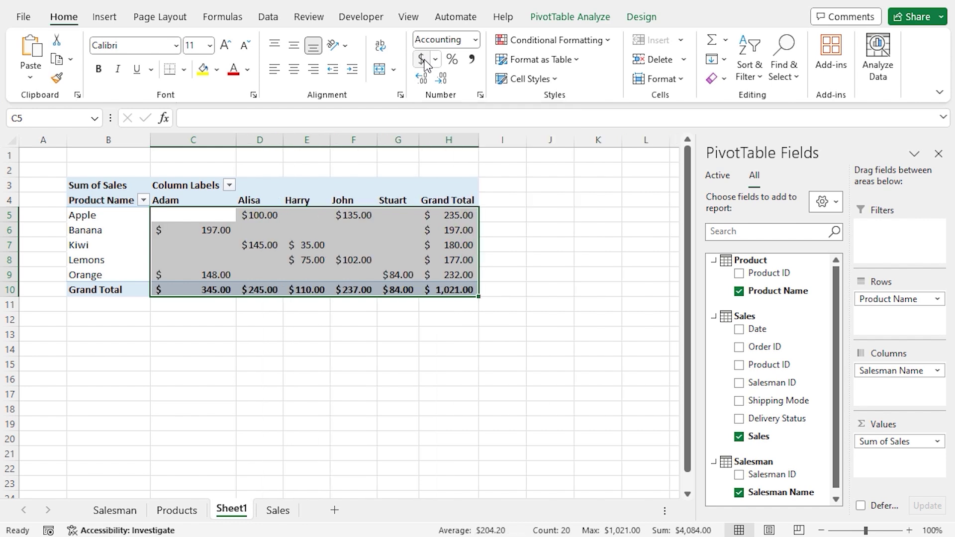